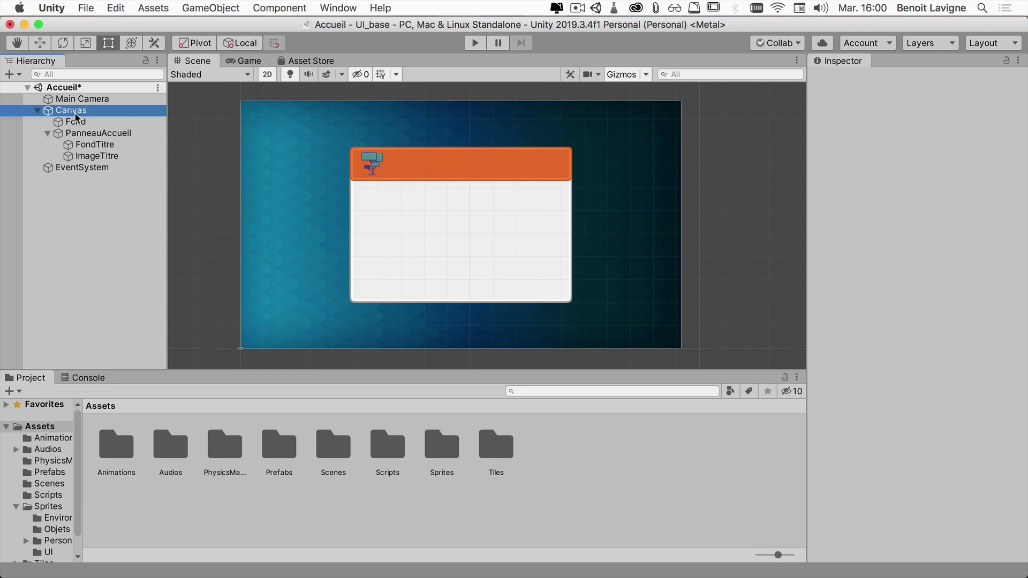
- Inspect the existing Canvas elements: Fond, PanneauAccueil, FondTitre and ImageTitre
{"action": "left_click", "coordinate": [81, 122]}
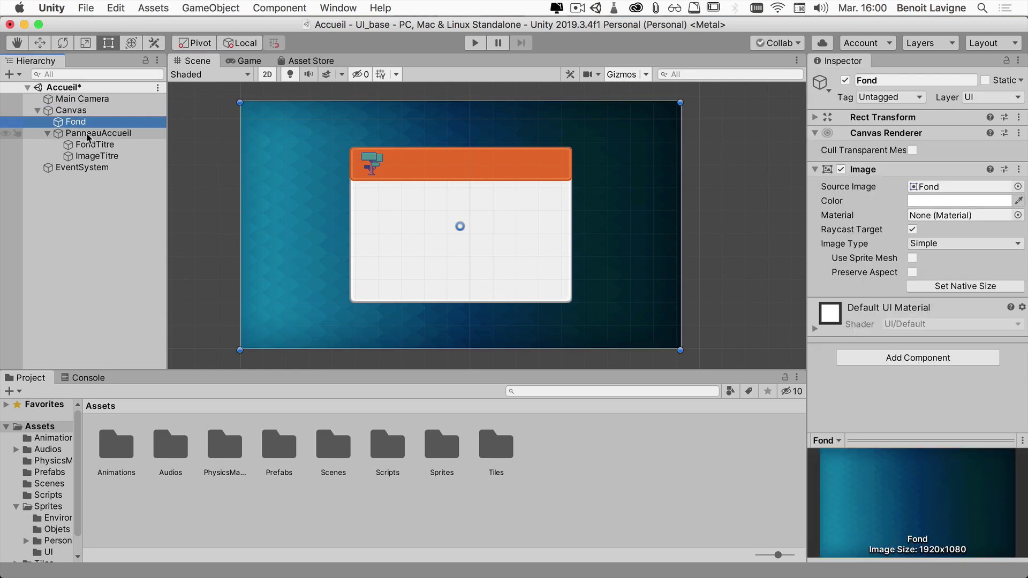
{"action": "left_click", "coordinate": [89, 133]}
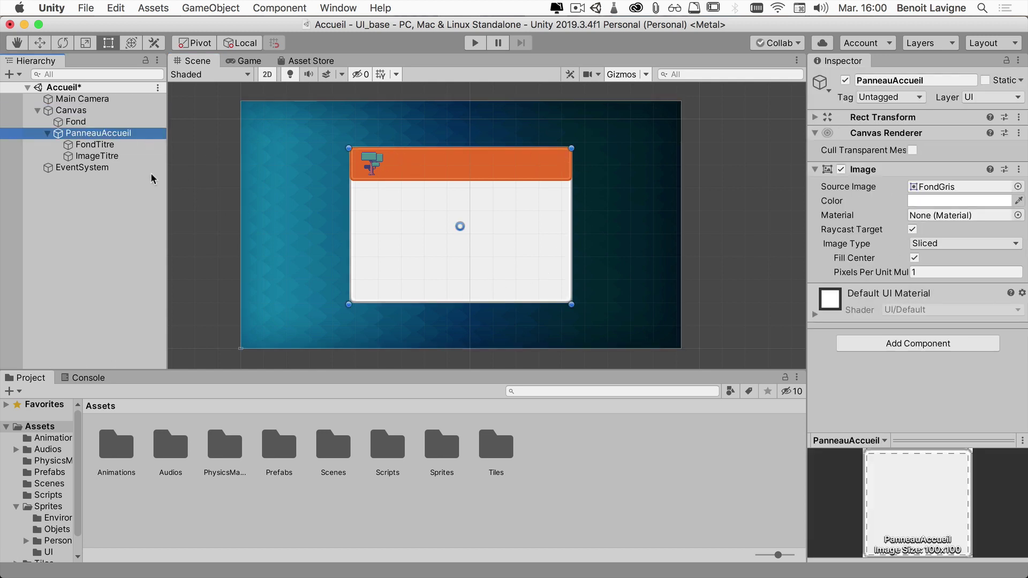
{"action": "left_click", "coordinate": [113, 146]}
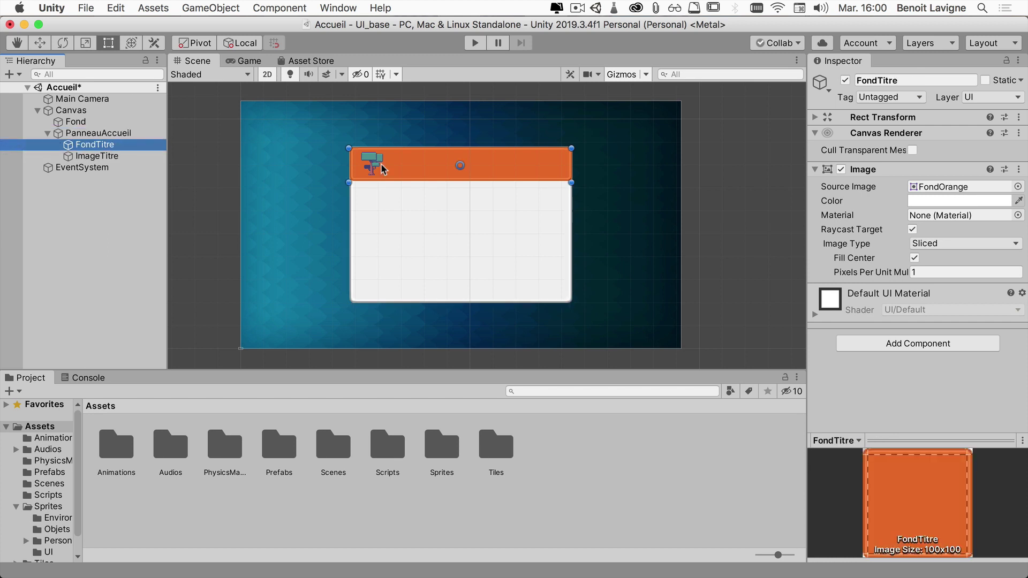
{"action": "left_click", "coordinate": [138, 156]}
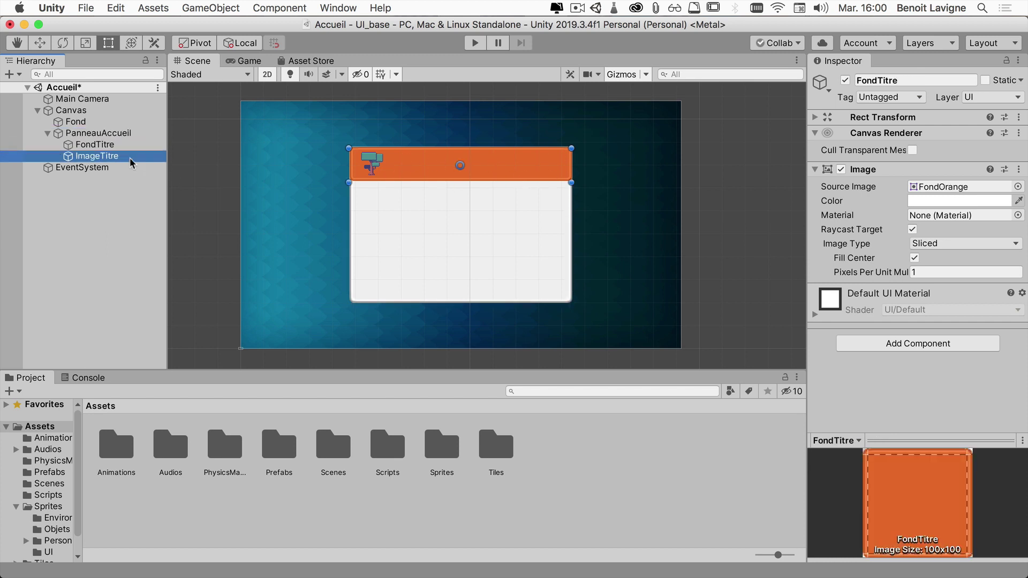
- Add a UI Text object as a child of PanneauAccueil
{"action": "left_click", "coordinate": [113, 134]}
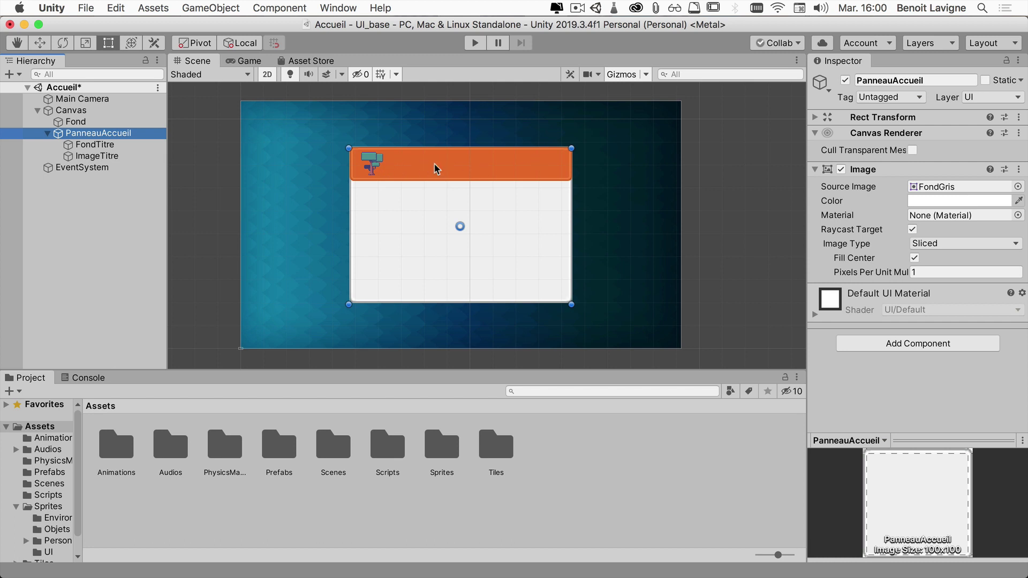
{"action": "right_click", "coordinate": [111, 136]}
{"action": "mouse_move", "coordinate": [191, 358]}
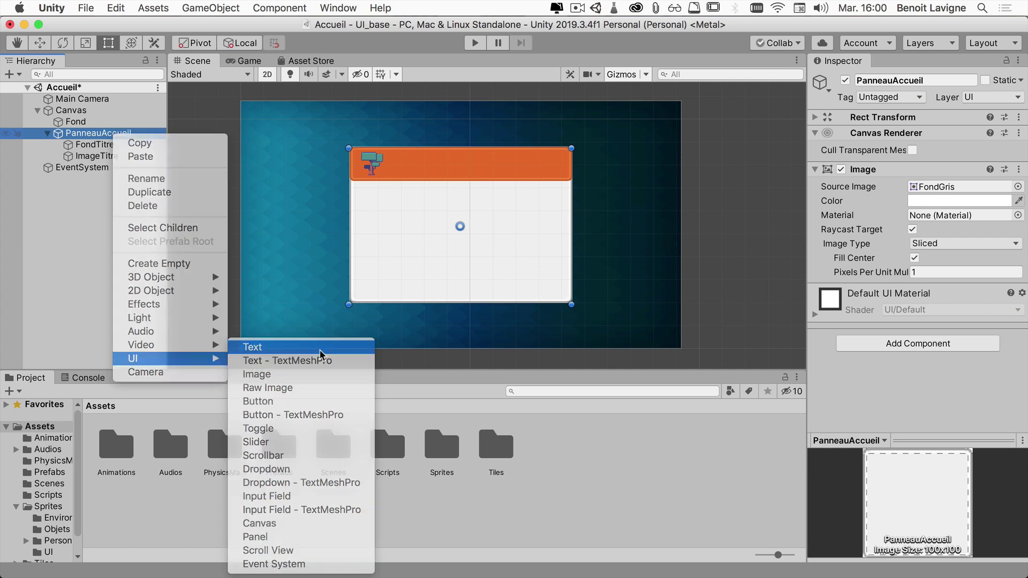
{"action": "left_click", "coordinate": [320, 350]}
{"action": "scroll", "coordinate": [465, 239], "scroll_direction": "up", "scroll_amount": 3}
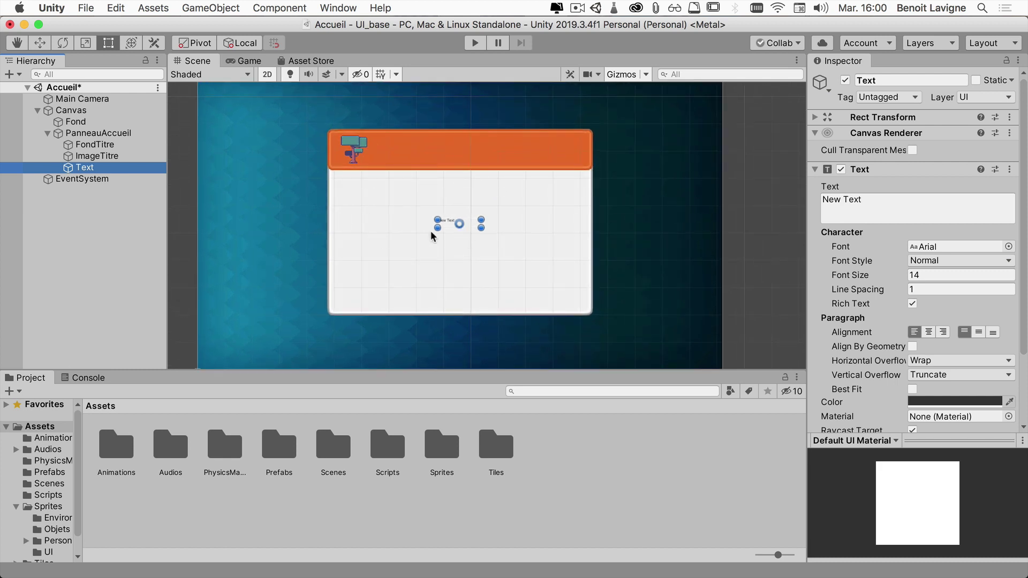
- Anchor the new text object to the top center of its parent panel, setting its position along with the anchor
{"action": "left_click", "coordinate": [813, 117]}
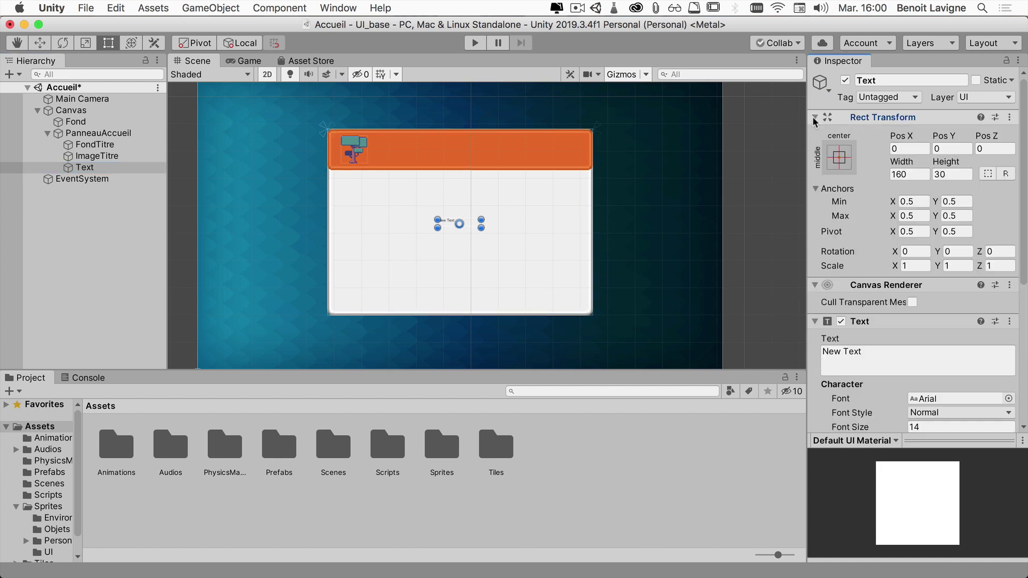
{"action": "left_click", "coordinate": [840, 158]}
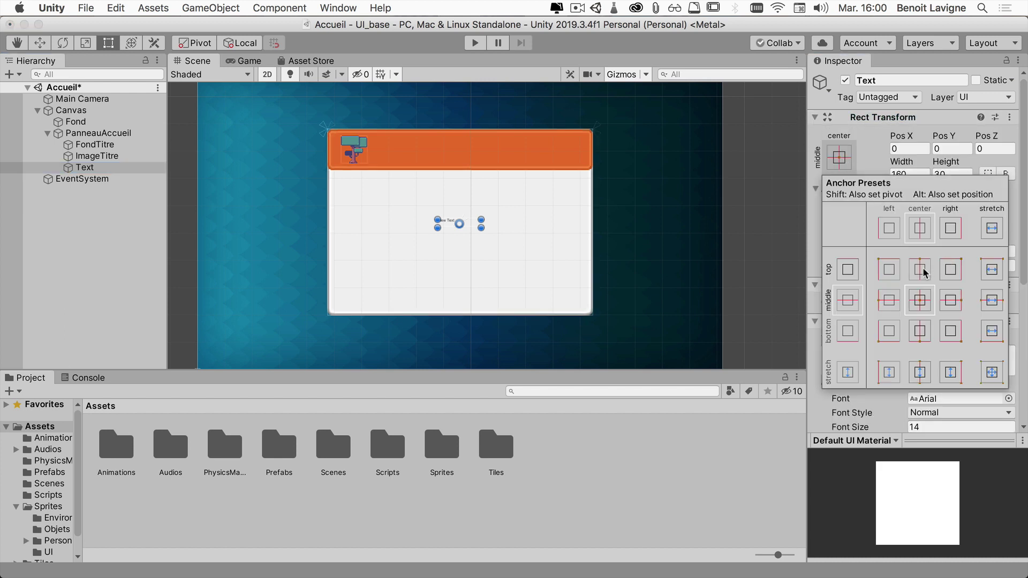
{"action": "key", "text": "alt"}
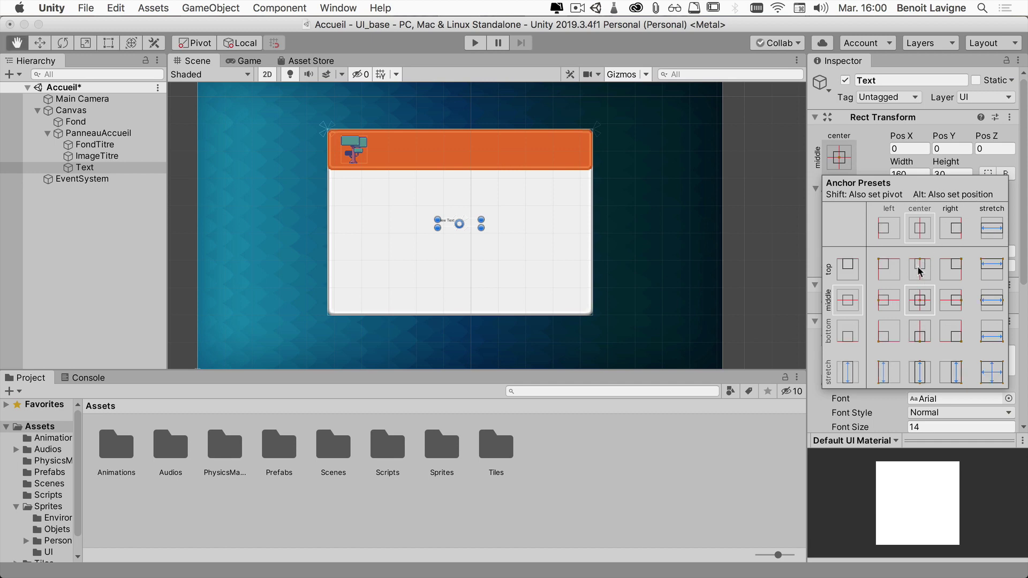
{"action": "left_click", "coordinate": [918, 270], "text": "alt"}
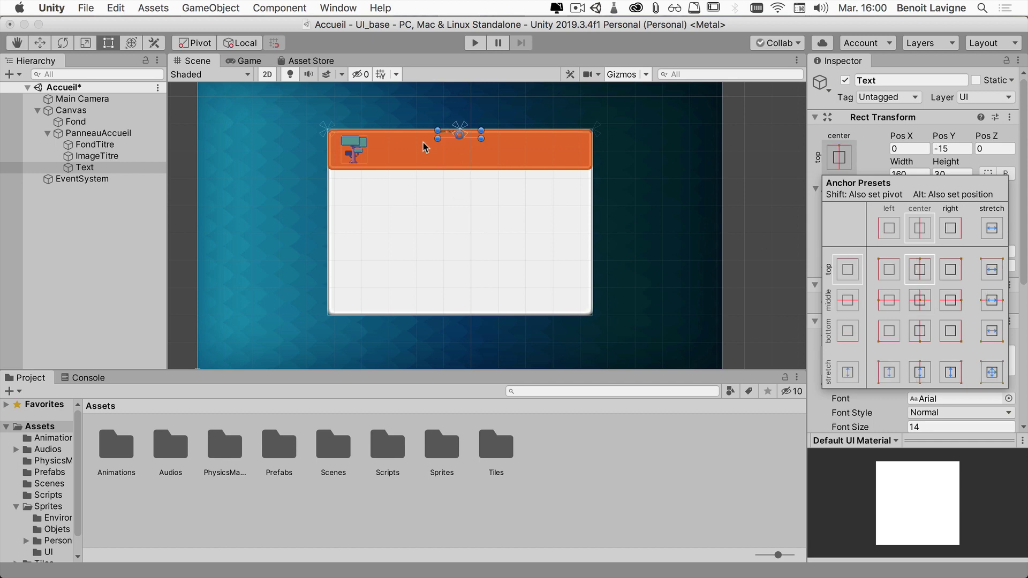
- Move the text object into the orange title bar beside the image, at about X -196, Y -70
{"action": "scroll", "coordinate": [436, 147], "scroll_direction": "up", "scroll_amount": 5}
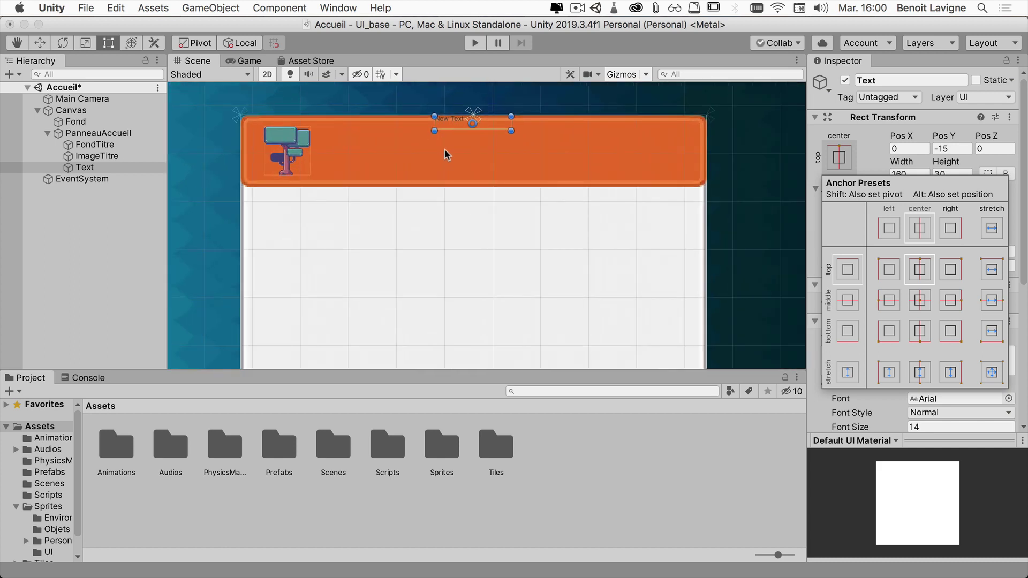
{"action": "left_click", "coordinate": [449, 123]}
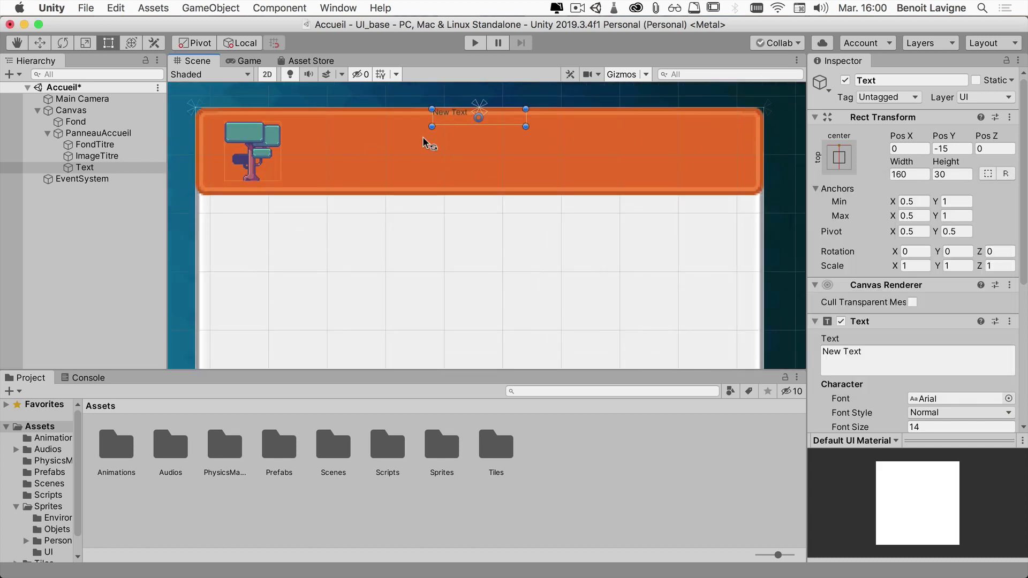
{"action": "left_click_drag", "start_coordinate": [457, 112], "coordinate": [334, 148]}
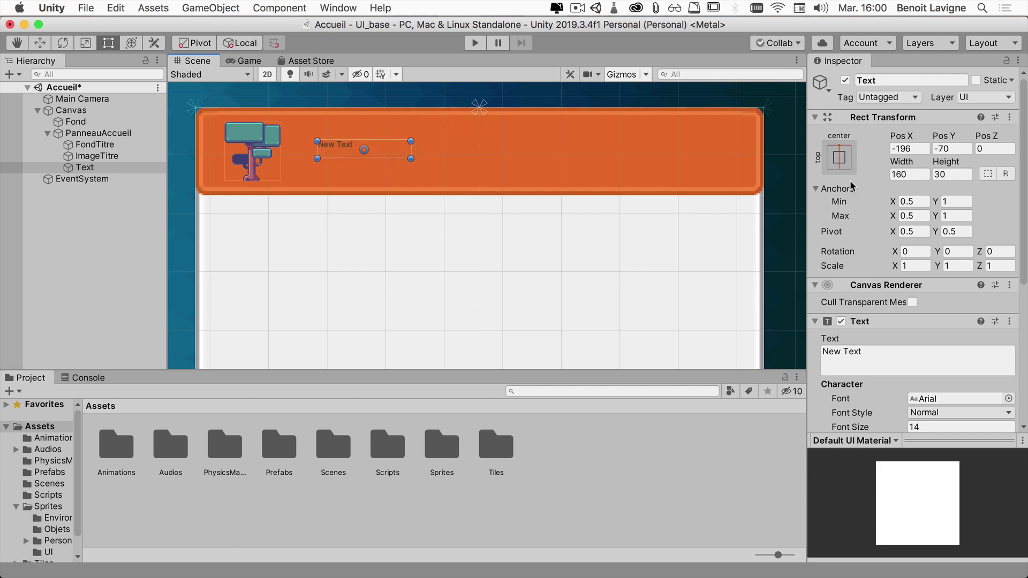
- Replace the text object's content with "Exemple d'interface"
{"action": "scroll", "coordinate": [850, 180], "scroll_direction": "down", "scroll_amount": 1}
{"action": "scroll", "coordinate": [862, 181], "scroll_direction": "down", "scroll_amount": 5}
{"action": "scroll", "coordinate": [875, 141], "scroll_direction": "up", "scroll_amount": 1}
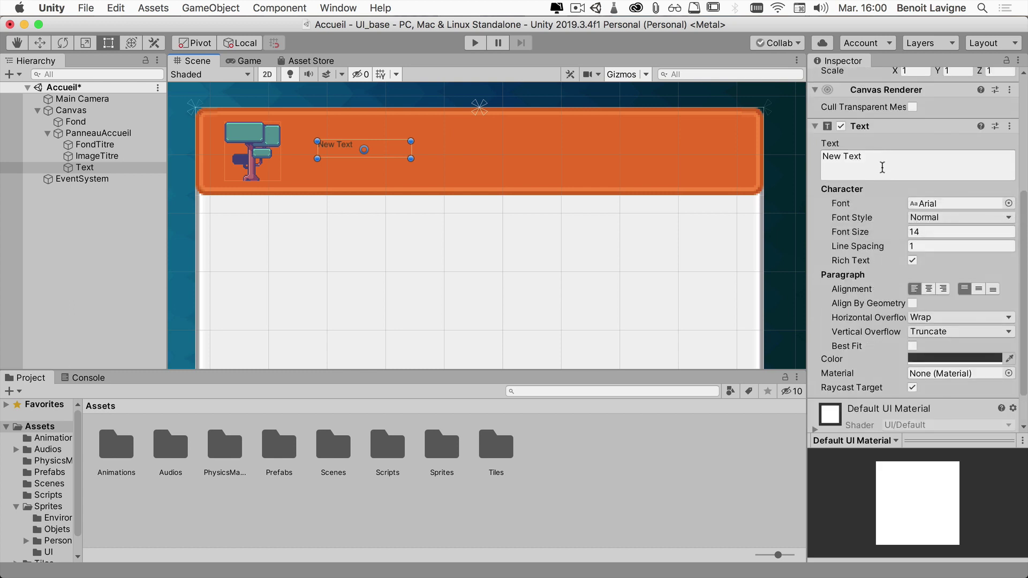
{"action": "left_click_drag", "start_coordinate": [876, 165], "coordinate": [813, 159]}
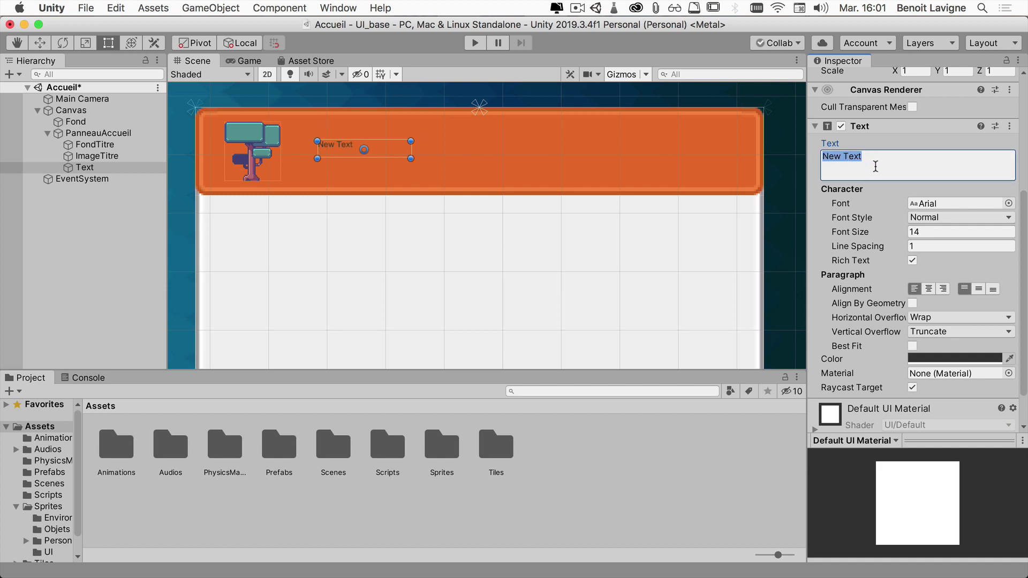
{"action": "type", "text": "Exemple d'int"}
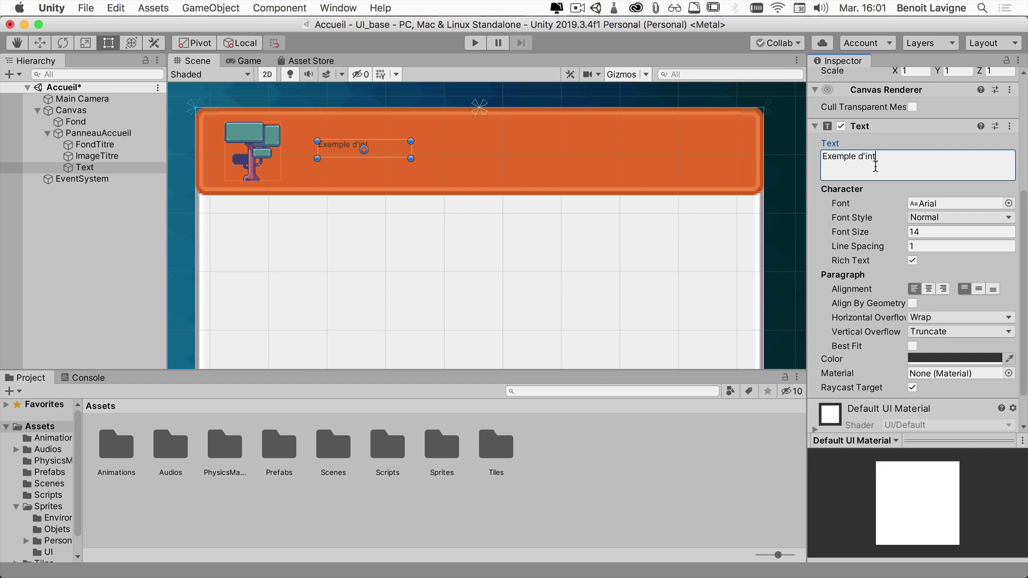
{"action": "type", "text": "erface"}
- Keep the title's font style at Normal and raise its font size to 19
{"action": "left_click", "coordinate": [937, 219]}
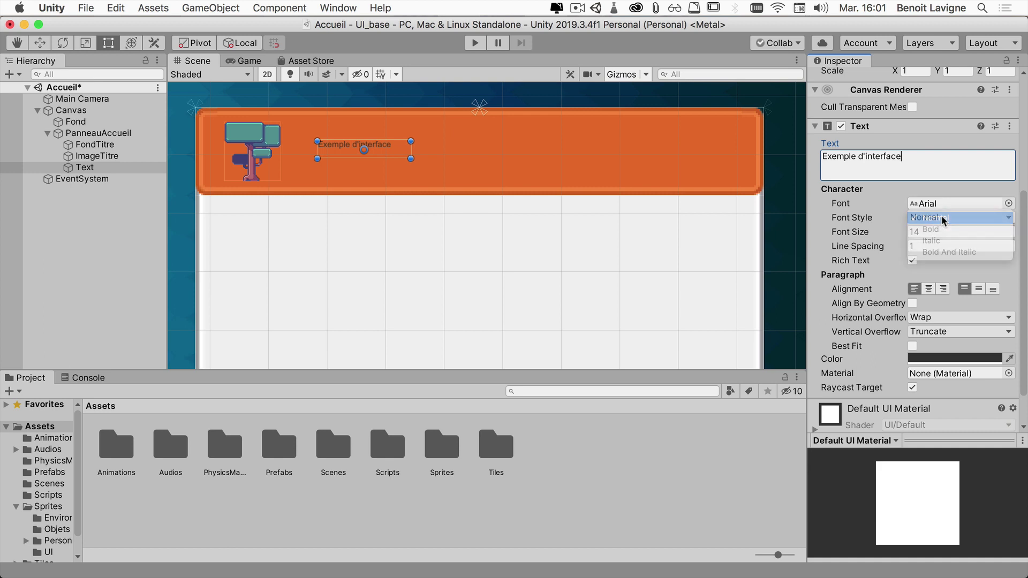
{"action": "left_click", "coordinate": [940, 217]}
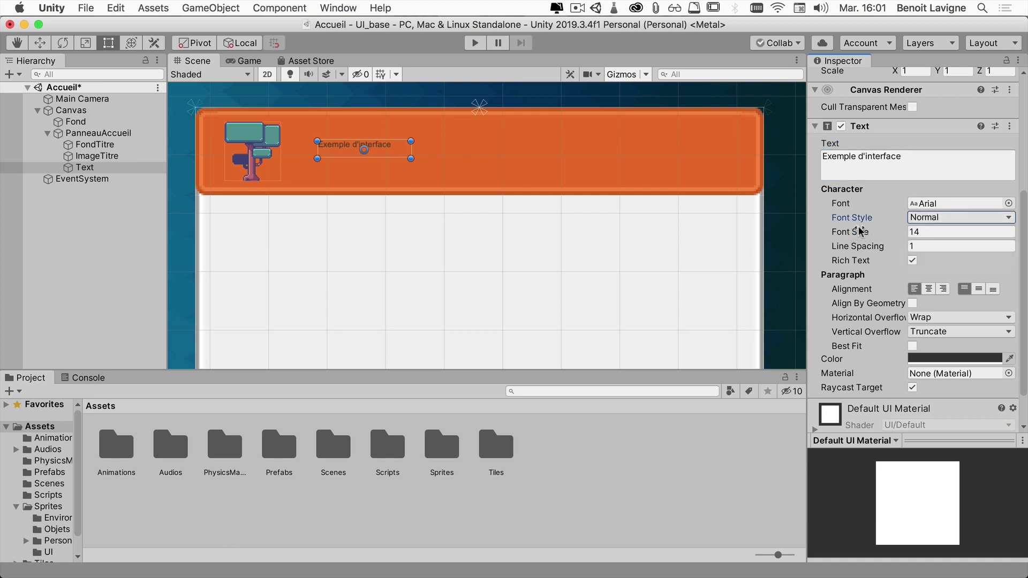
{"action": "mouse_move", "coordinate": [851, 240]}
{"action": "left_mouse_down"}
{"action": "mouse_move", "coordinate": [891, 235]}
{"action": "mouse_move", "coordinate": [862, 242]}
{"action": "left_mouse_up"}
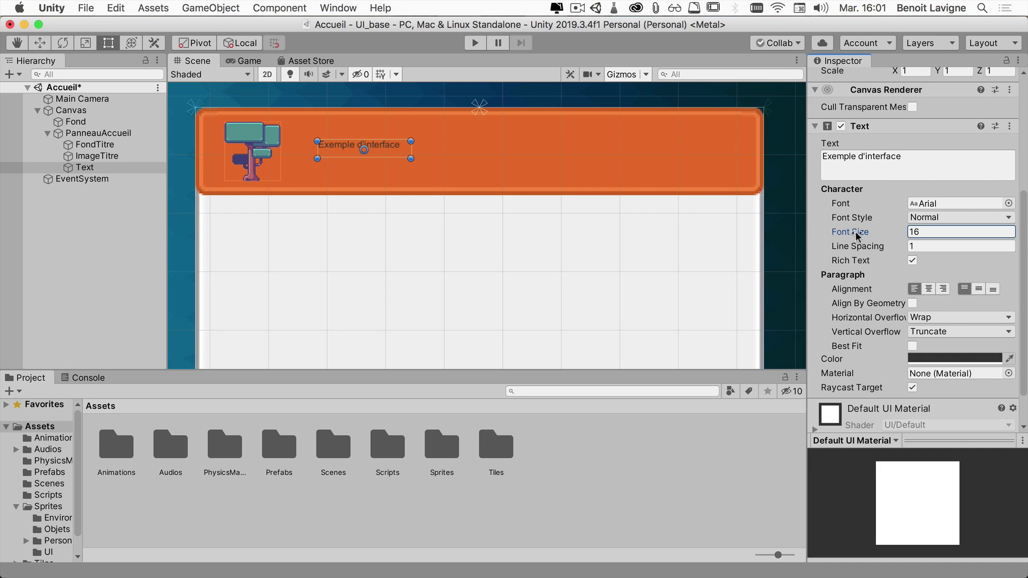
{"action": "left_click_drag", "start_coordinate": [856, 236], "coordinate": [862, 239]}
{"action": "mouse_move", "coordinate": [391, 157]}
{"action": "left_mouse_down"}
{"action": "mouse_move", "coordinate": [389, 172]}
{"action": "mouse_move", "coordinate": [391, 157]}
{"action": "left_mouse_up"}
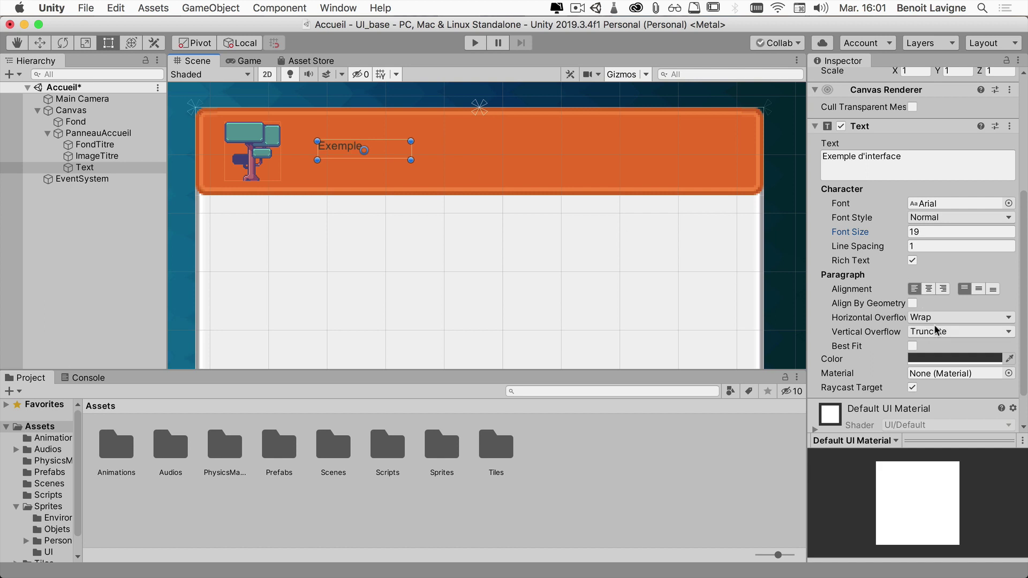
- Set both the vertical and horizontal overflow of the title text to Overflow
{"action": "scroll", "coordinate": [937, 329], "scroll_direction": "down", "scroll_amount": 1}
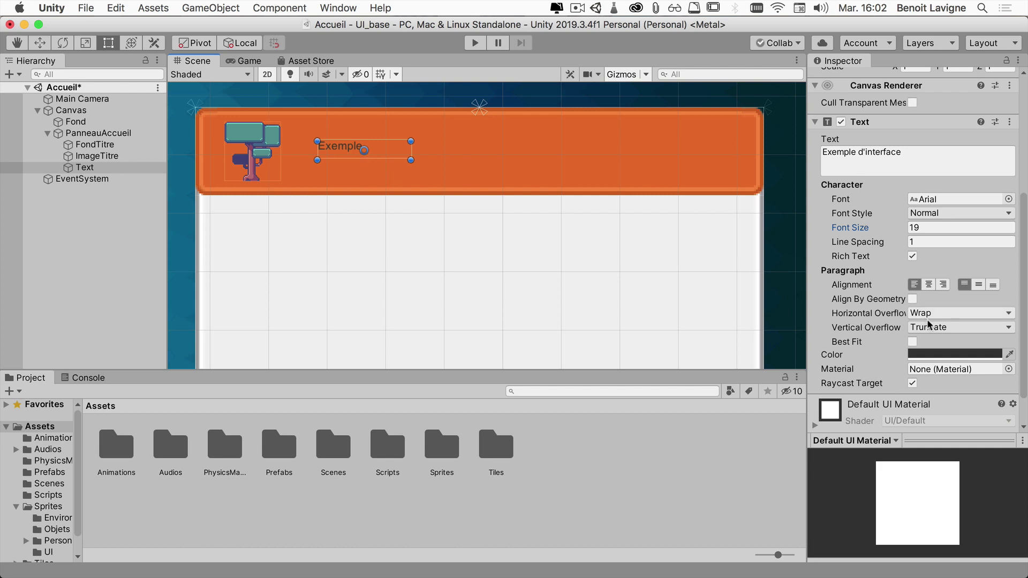
{"action": "left_click", "coordinate": [927, 327]}
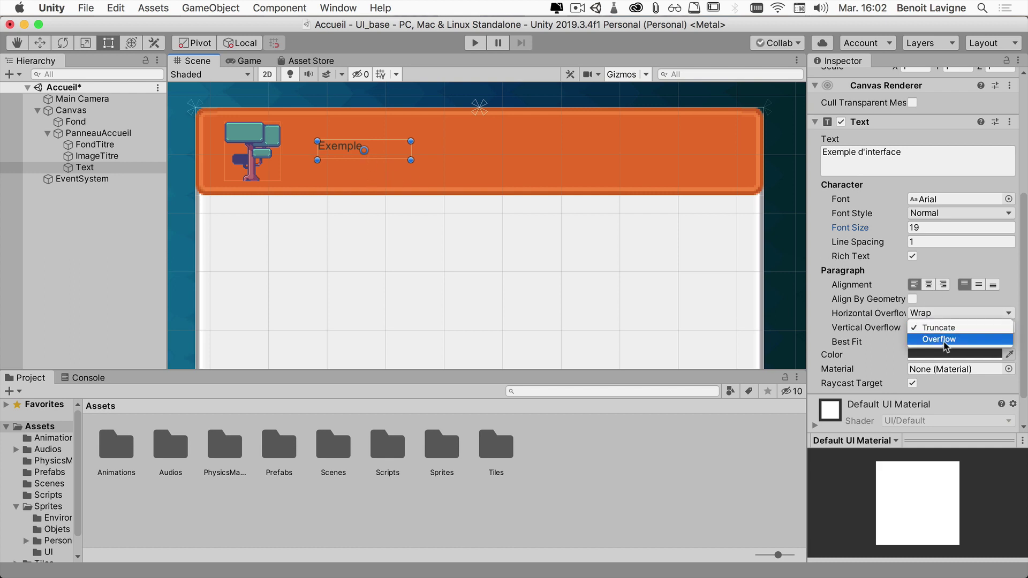
{"action": "left_click", "coordinate": [944, 340]}
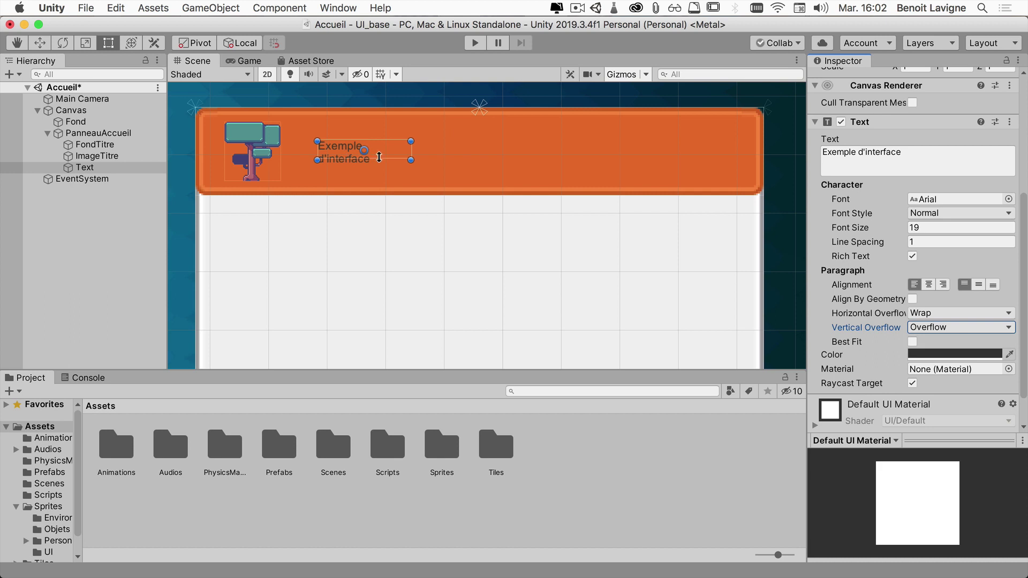
{"action": "mouse_move", "coordinate": [379, 158]}
{"action": "left_mouse_down"}
{"action": "mouse_move", "coordinate": [381, 171]}
{"action": "mouse_move", "coordinate": [384, 156]}
{"action": "left_mouse_up"}
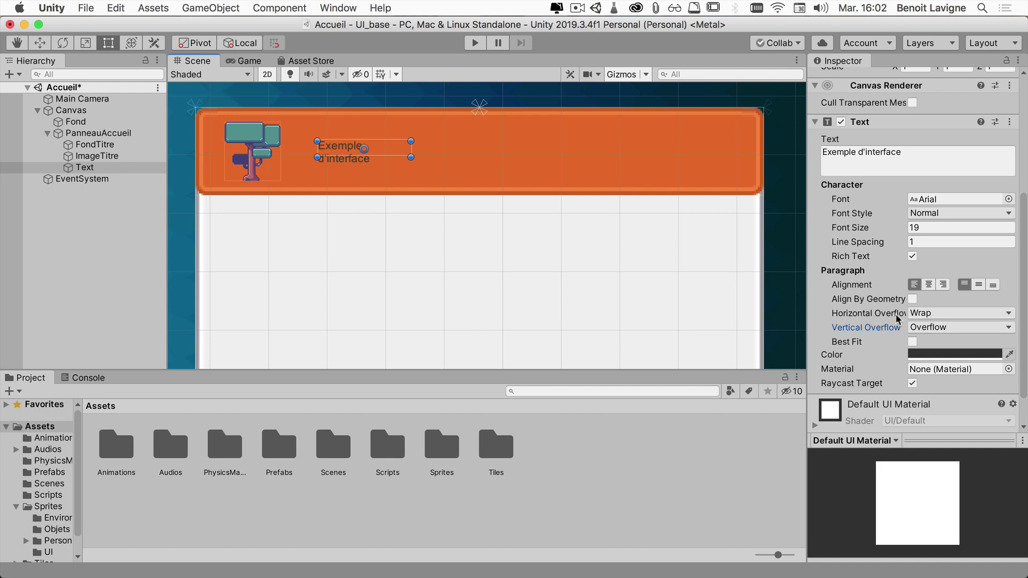
{"action": "left_click", "coordinate": [926, 312]}
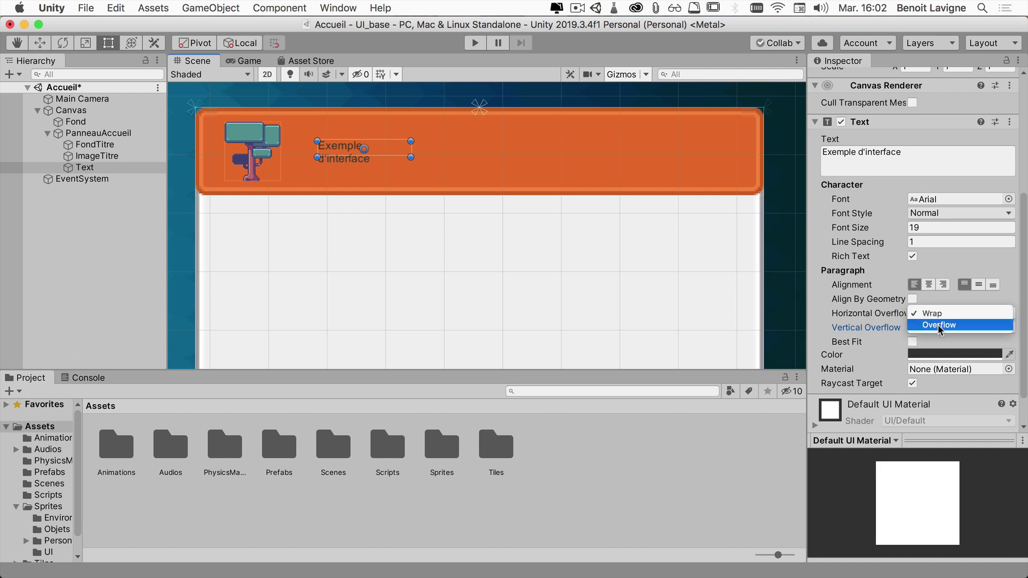
{"action": "left_click", "coordinate": [938, 326]}
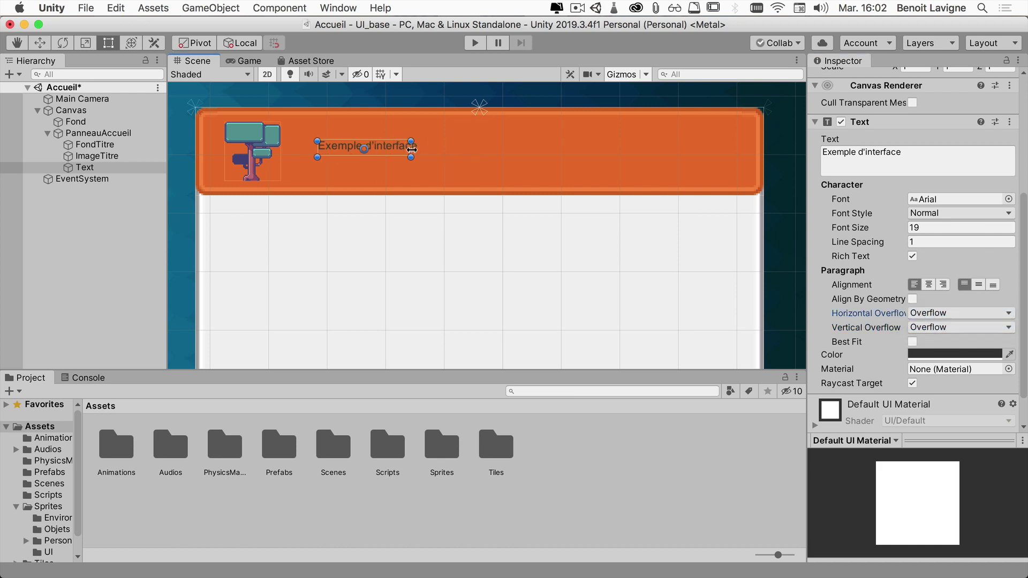
- Enlarge the title's text box slightly and return its horizontal overflow to Wrap and vertical overflow to Truncate
{"action": "left_click_drag", "start_coordinate": [412, 149], "coordinate": [450, 168]}
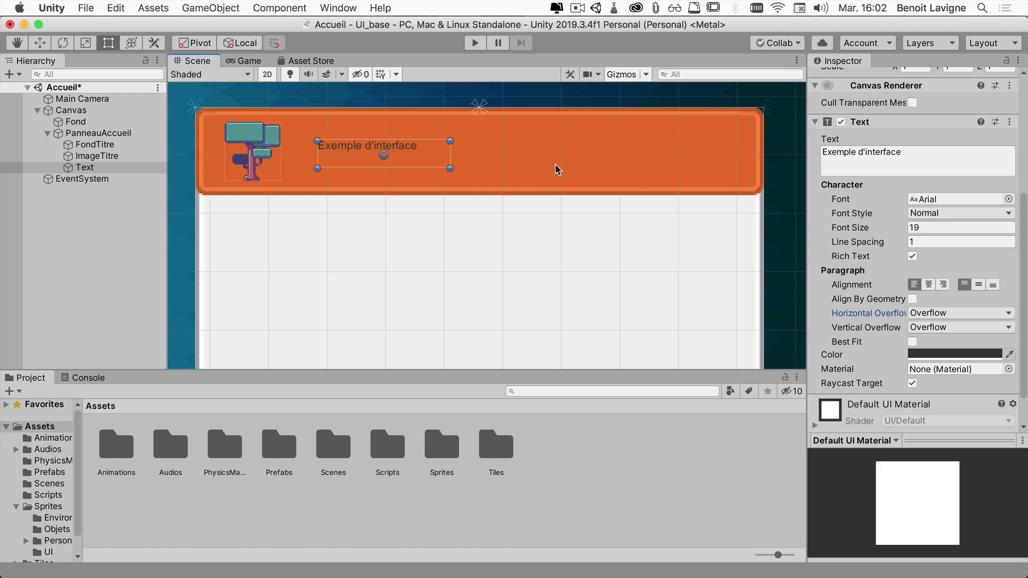
{"action": "left_click", "coordinate": [937, 313]}
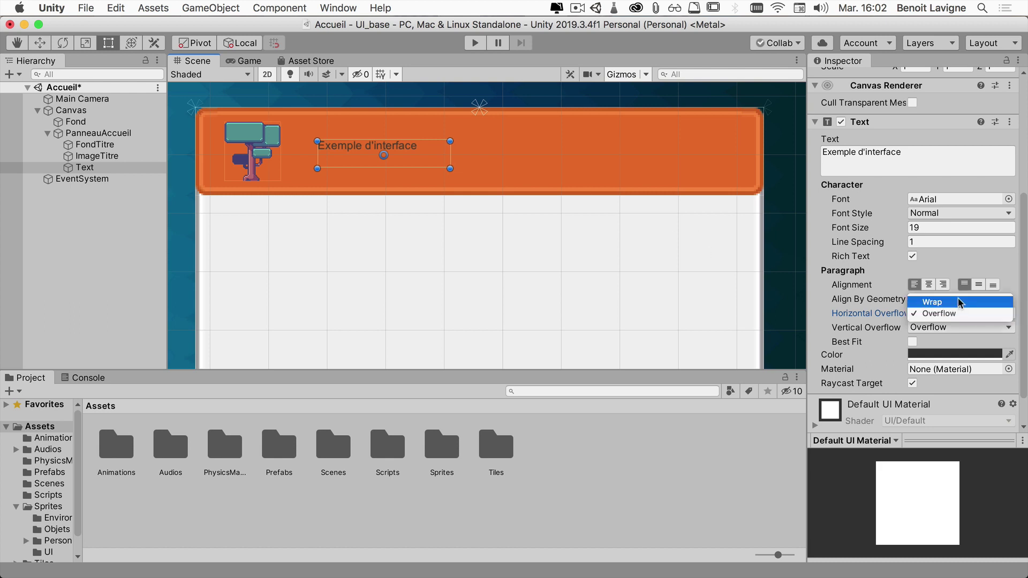
{"action": "left_click", "coordinate": [936, 328]}
{"action": "left_click", "coordinate": [937, 329]}
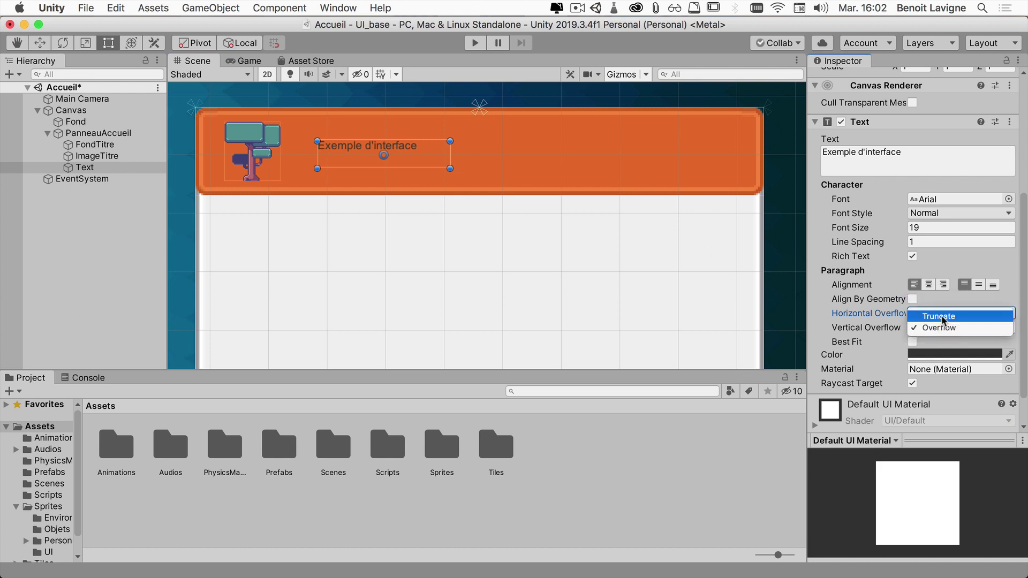
- Stretch the text box to nearly the full height of the orange title bar and widen it past the bar's middle
{"action": "mouse_move", "coordinate": [342, 141]}
{"action": "left_mouse_down"}
{"action": "mouse_move", "coordinate": [344, 120]}
{"action": "mouse_move", "coordinate": [345, 129]}
{"action": "left_mouse_up"}
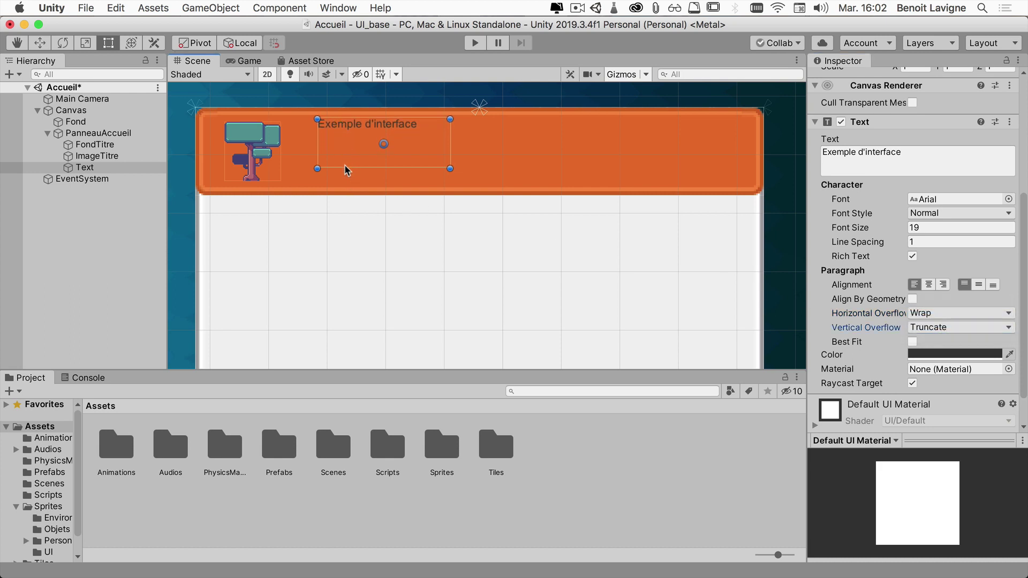
{"action": "left_click_drag", "start_coordinate": [345, 170], "coordinate": [309, 163]}
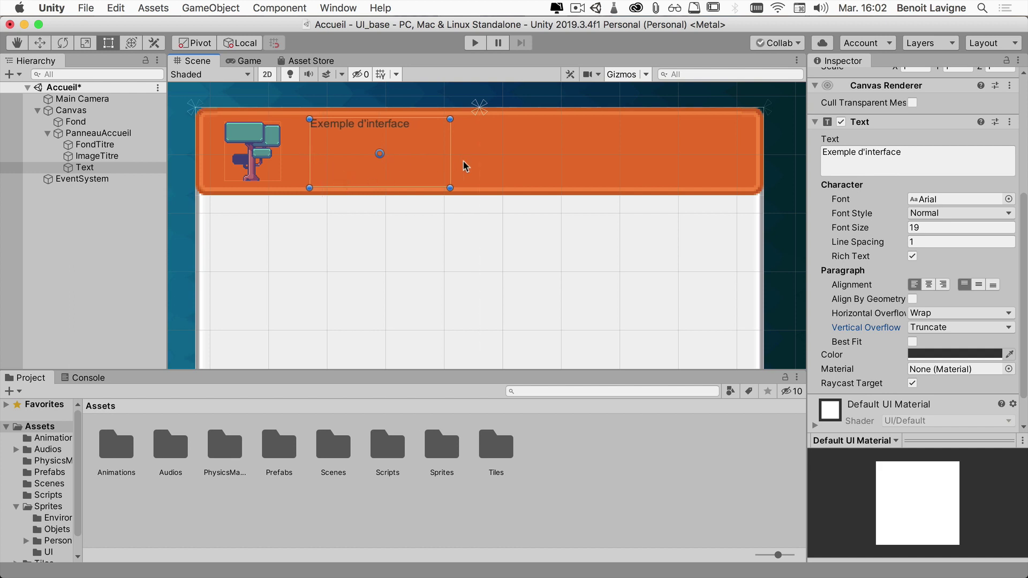
{"action": "left_click_drag", "start_coordinate": [449, 162], "coordinate": [584, 171]}
- Set the title's font size to 60 and widen its text box so the whole title fits on one line
{"action": "left_click", "coordinate": [920, 227]}
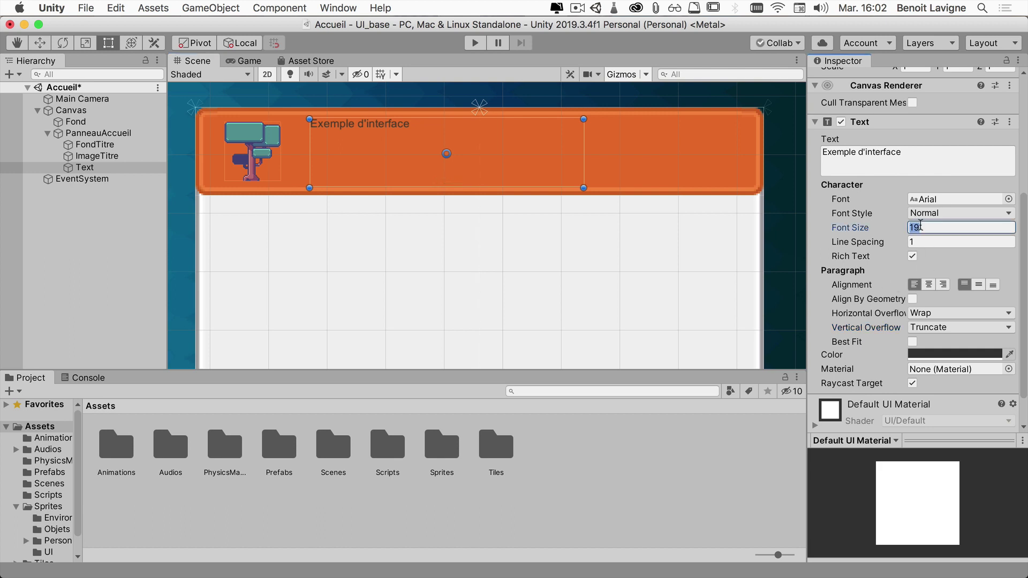
{"action": "type", "text": "60"}
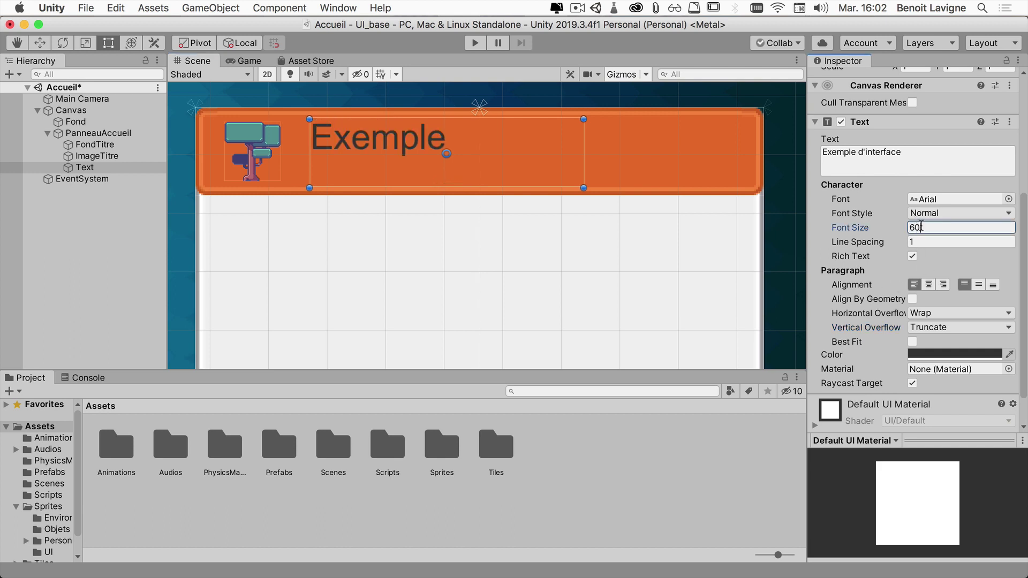
{"action": "left_click_drag", "start_coordinate": [586, 154], "coordinate": [644, 150]}
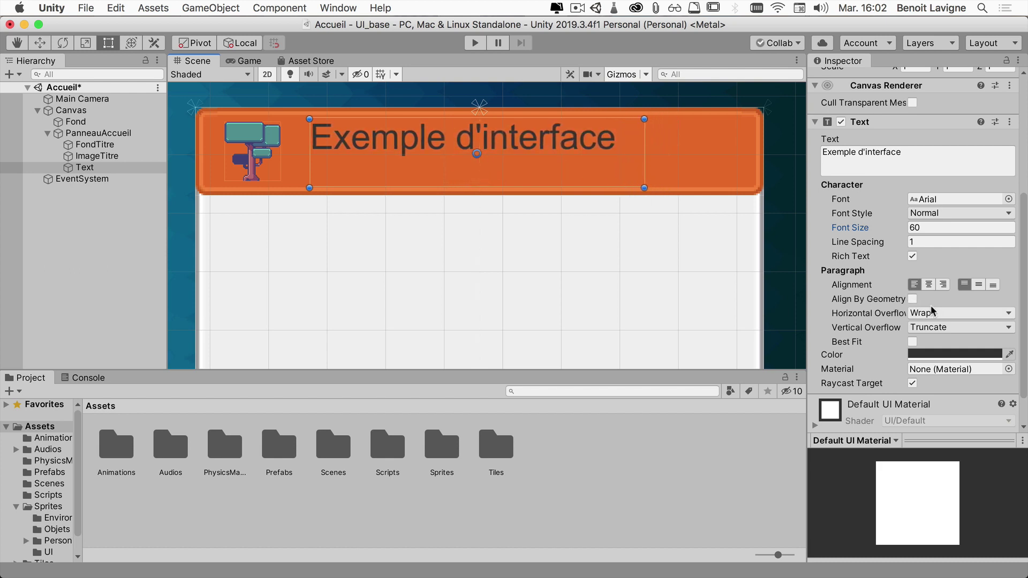
- Center the title vertically in its text box and raise the box's upper edge slightly
{"action": "left_click", "coordinate": [978, 284]}
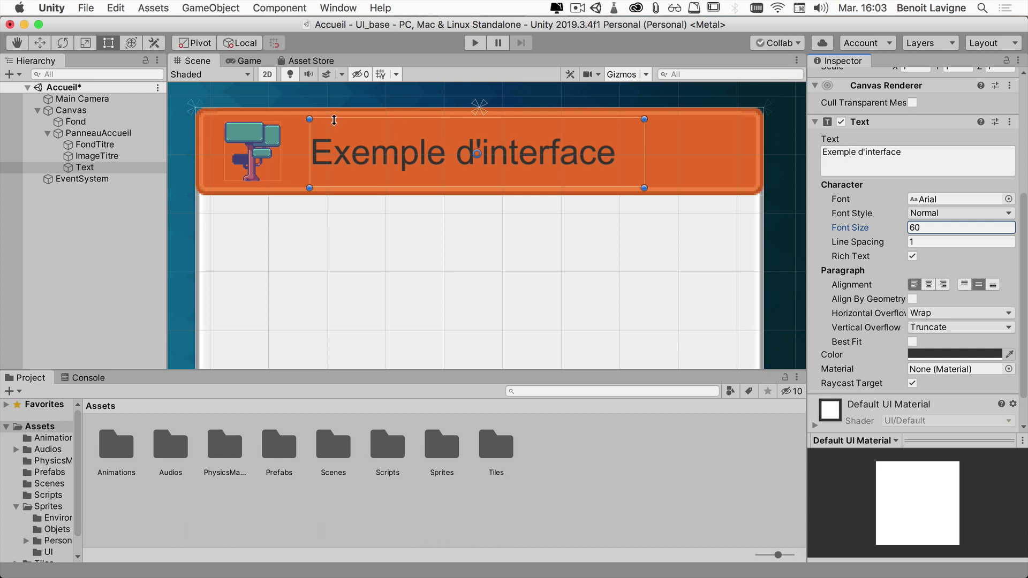
{"action": "left_click_drag", "start_coordinate": [334, 120], "coordinate": [334, 117]}
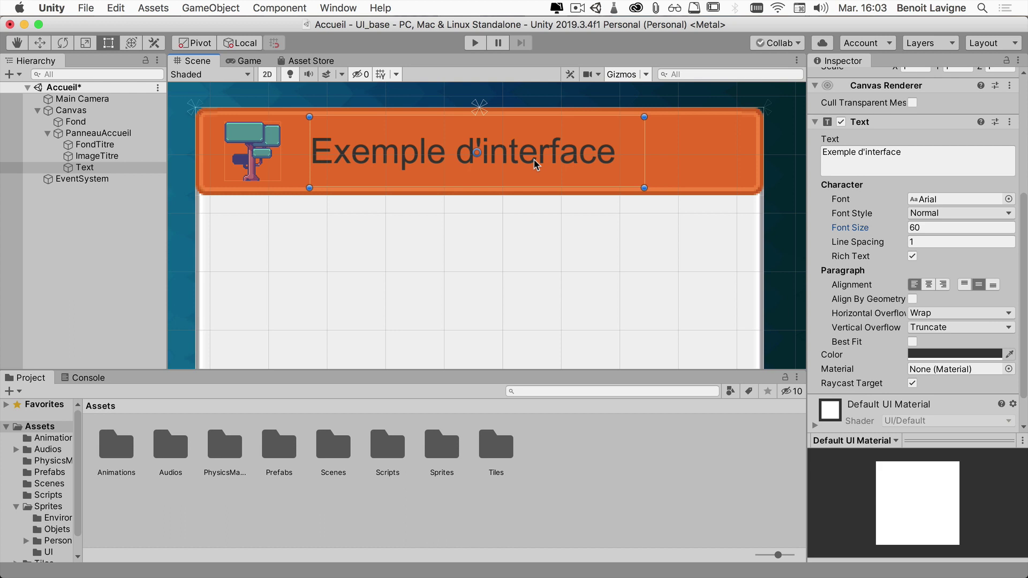
- Make the title text white and bold, widening its text box slightly to fit
{"action": "left_click", "coordinate": [945, 360]}
{"action": "left_click_drag", "start_coordinate": [716, 249], "coordinate": [637, 217]}
{"action": "left_click", "coordinate": [608, 148]}
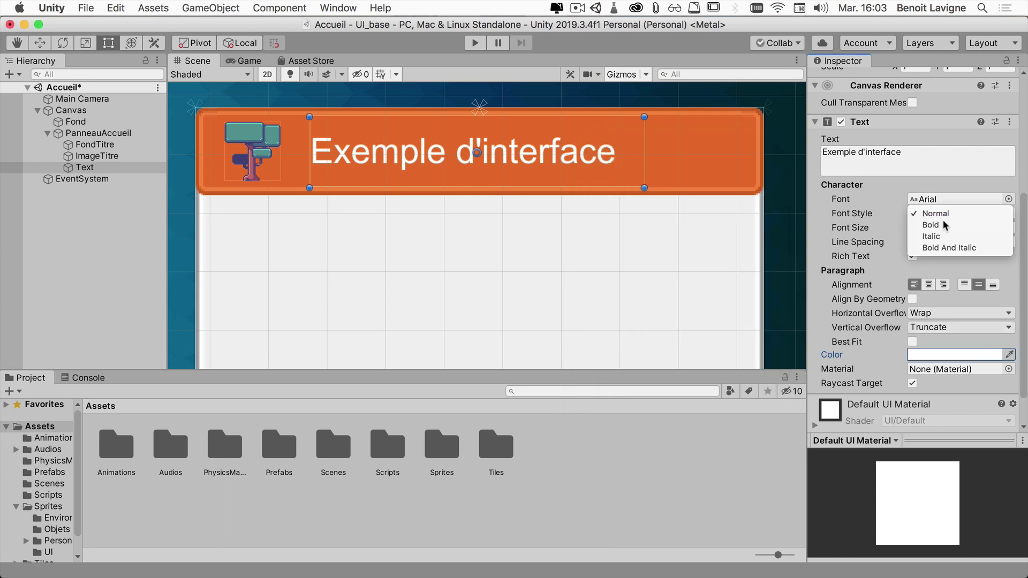
{"action": "left_click", "coordinate": [942, 223]}
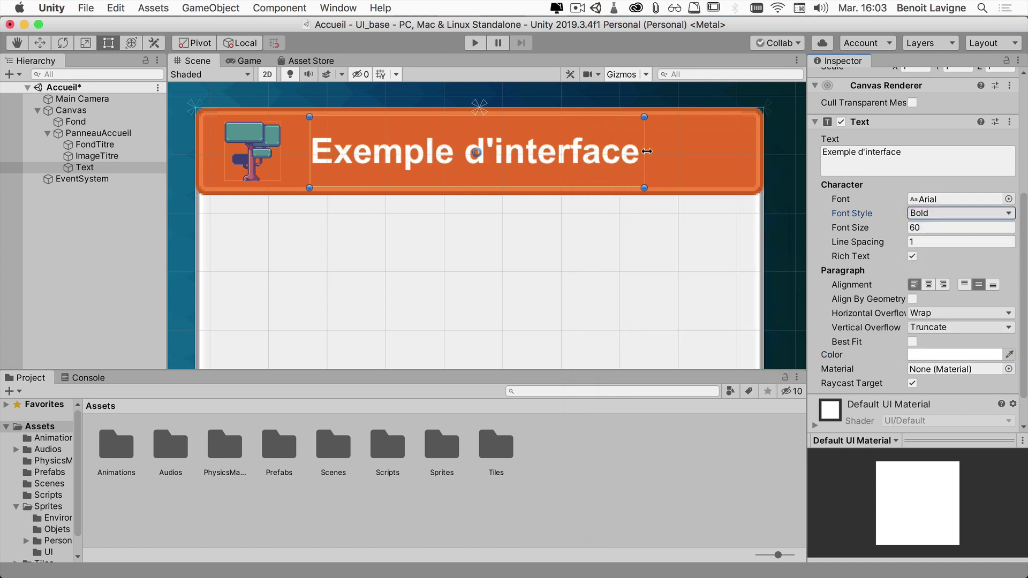
{"action": "left_click_drag", "start_coordinate": [646, 152], "coordinate": [658, 152]}
- Select PanneauAccueil and preview how it and its title respond when the parent canvas is resized
{"action": "scroll", "coordinate": [394, 224], "scroll_direction": "down", "scroll_amount": 2}
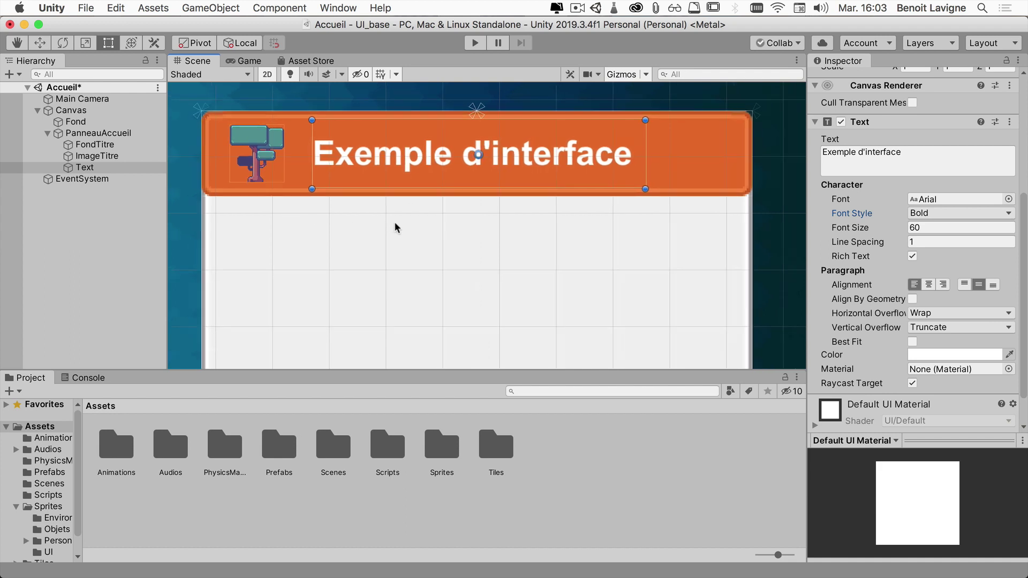
{"action": "scroll", "coordinate": [395, 224], "scroll_direction": "down", "scroll_amount": 5}
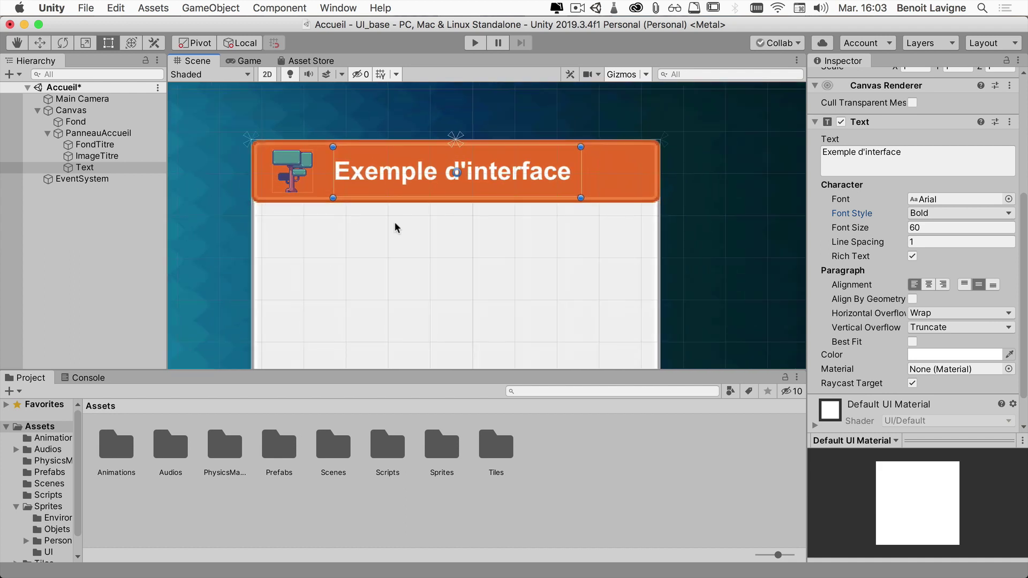
{"action": "scroll", "coordinate": [395, 223], "scroll_direction": "down", "scroll_amount": 5}
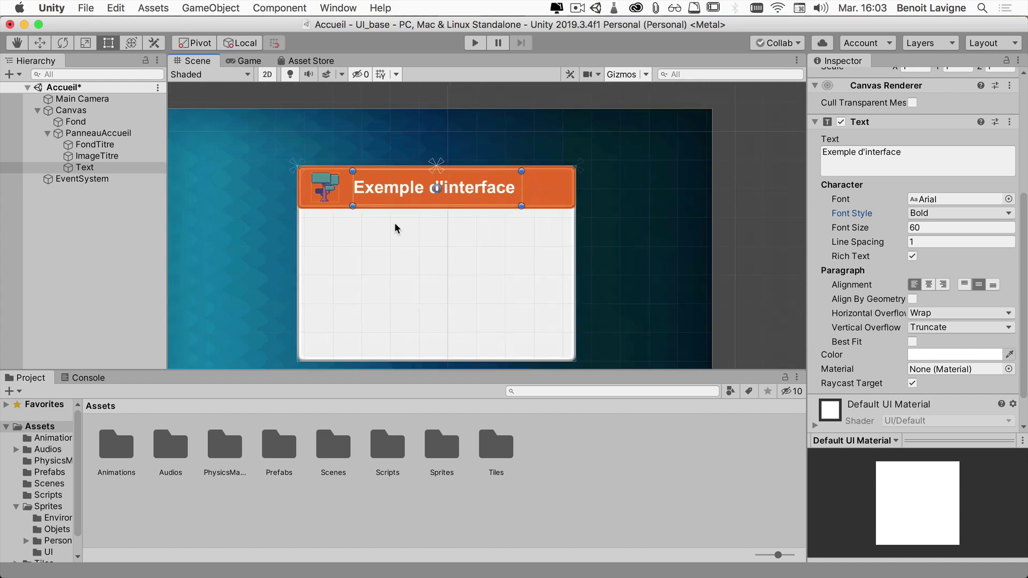
{"action": "scroll", "coordinate": [394, 223], "scroll_direction": "down", "scroll_amount": 1}
{"action": "middle_click_drag", "start_coordinate": [394, 222], "coordinate": [419, 201]}
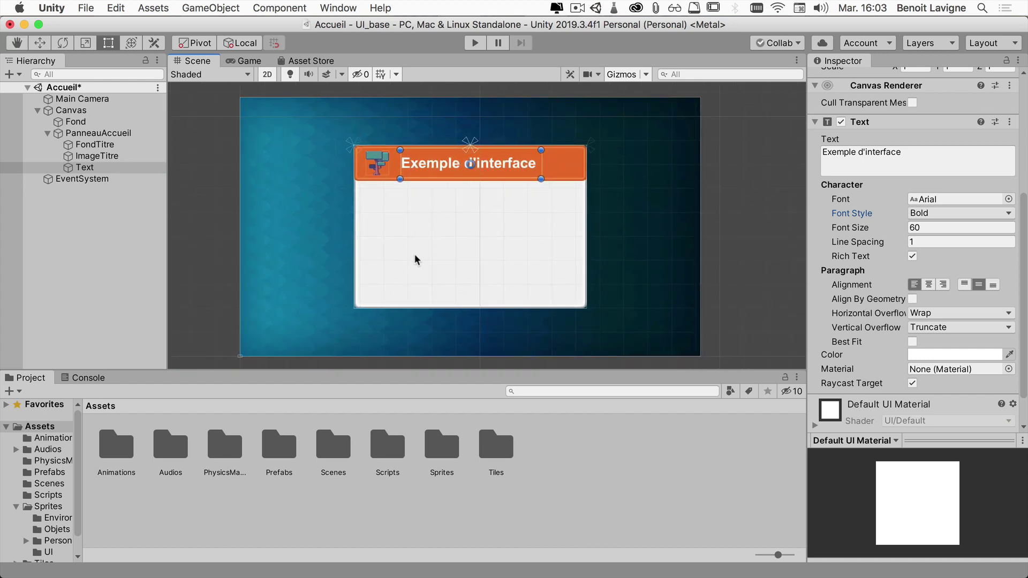
{"action": "left_click", "coordinate": [130, 133]}
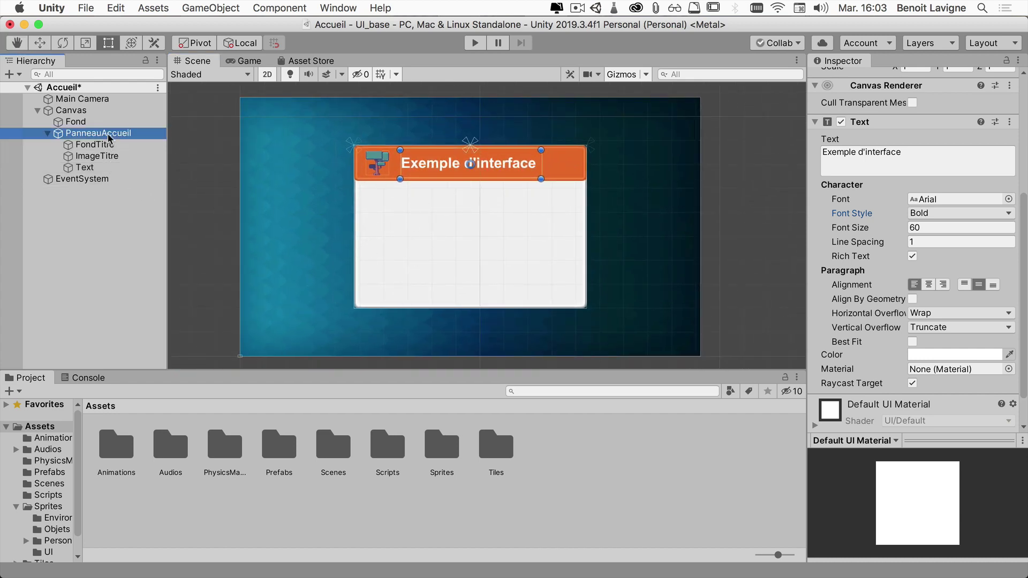
{"action": "left_click_drag", "start_coordinate": [698, 198], "coordinate": [701, 225]}
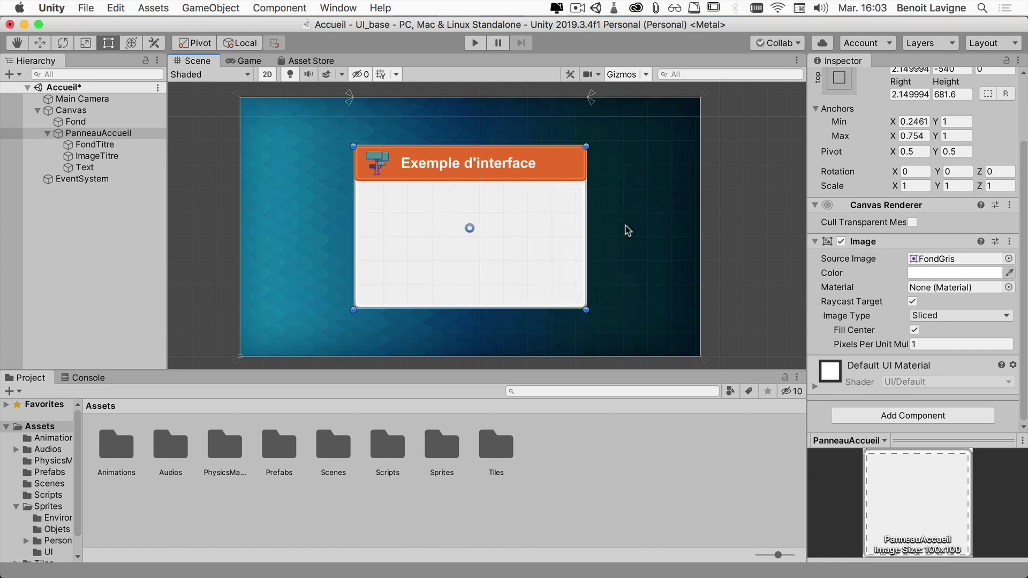
- Spread the title's horizontal anchors to its text box's sides, Min X 0.199 and Max X 0.809, and preview resizing the canvas
{"action": "left_click", "coordinate": [92, 168]}
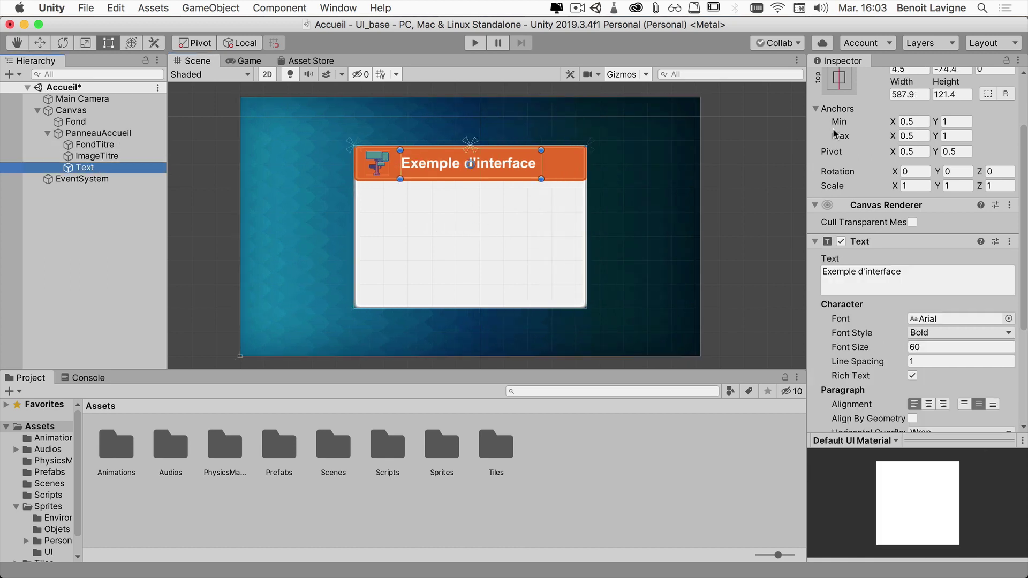
{"action": "scroll", "coordinate": [469, 174], "scroll_direction": "up", "scroll_amount": 3}
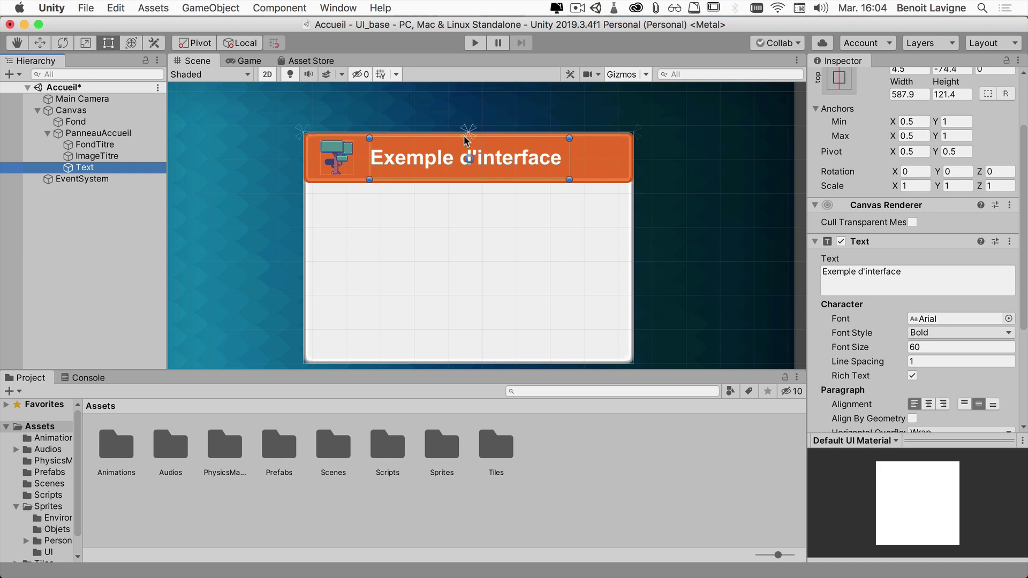
{"action": "left_click_drag", "start_coordinate": [465, 138], "coordinate": [367, 139]}
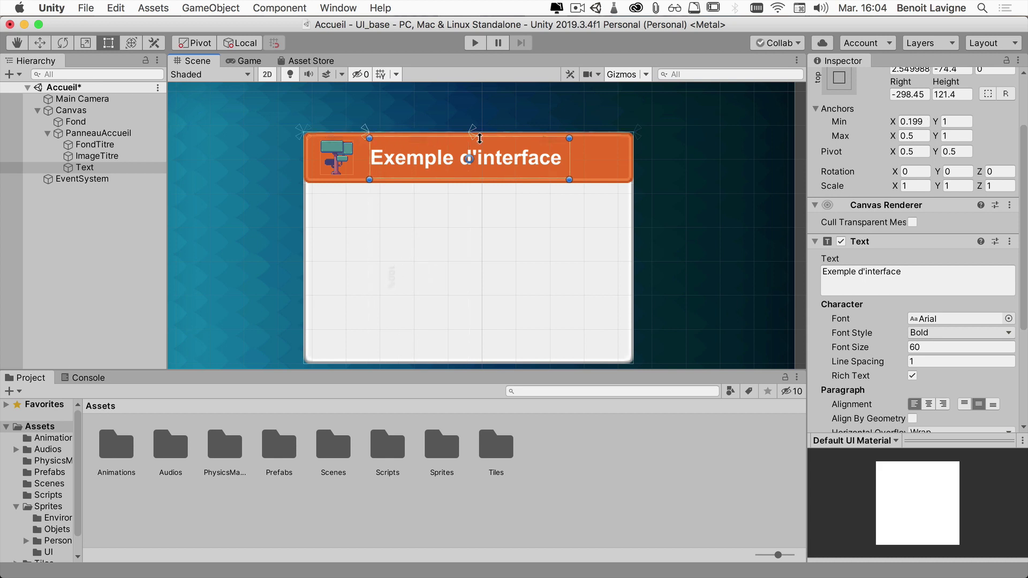
{"action": "left_click_drag", "start_coordinate": [474, 139], "coordinate": [574, 131]}
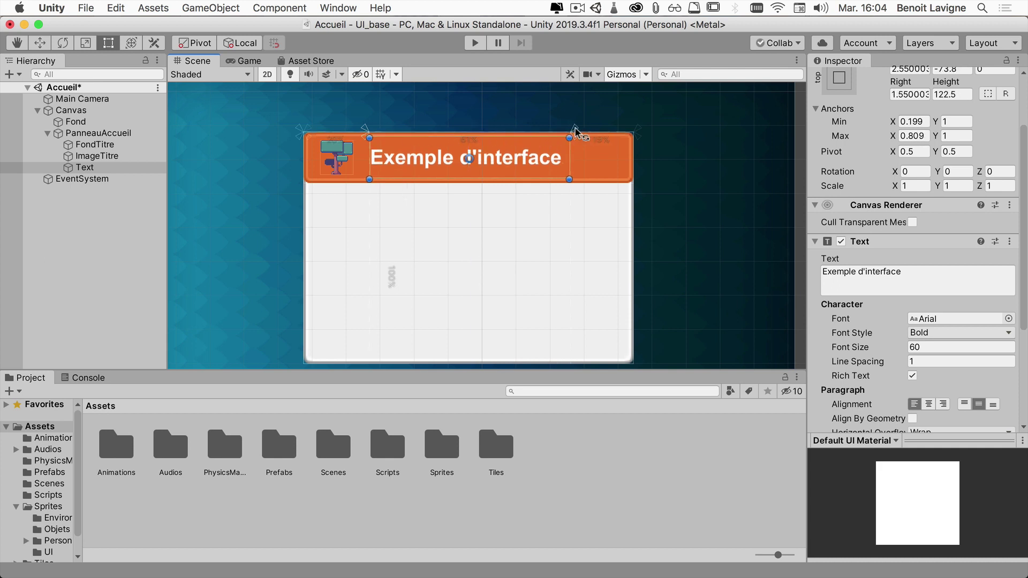
{"action": "left_click", "coordinate": [96, 133]}
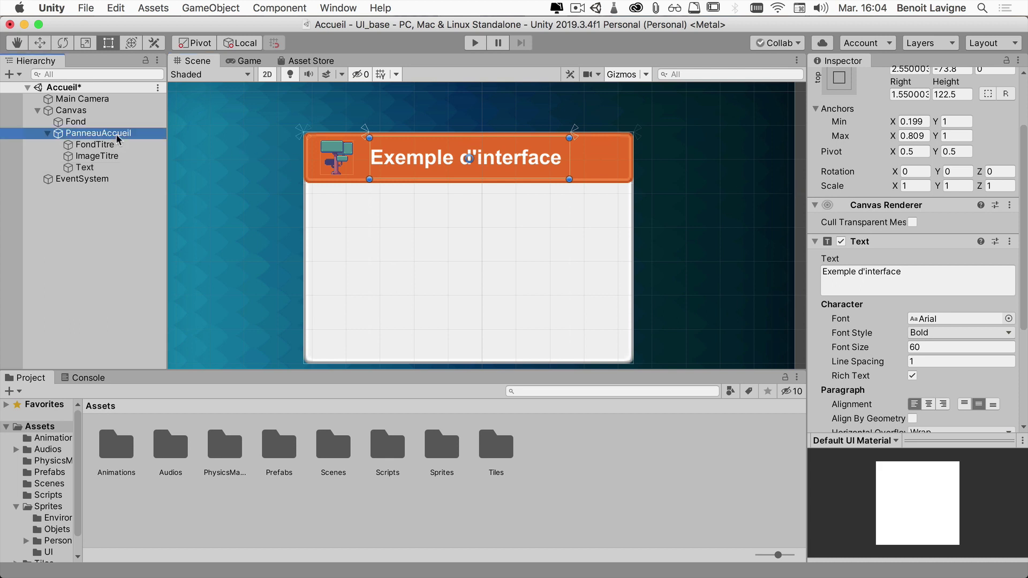
{"action": "mouse_move", "coordinate": [792, 204]}
{"action": "left_mouse_down"}
{"action": "mouse_move", "coordinate": [737, 206]}
{"action": "mouse_move", "coordinate": [803, 202]}
{"action": "left_mouse_up"}
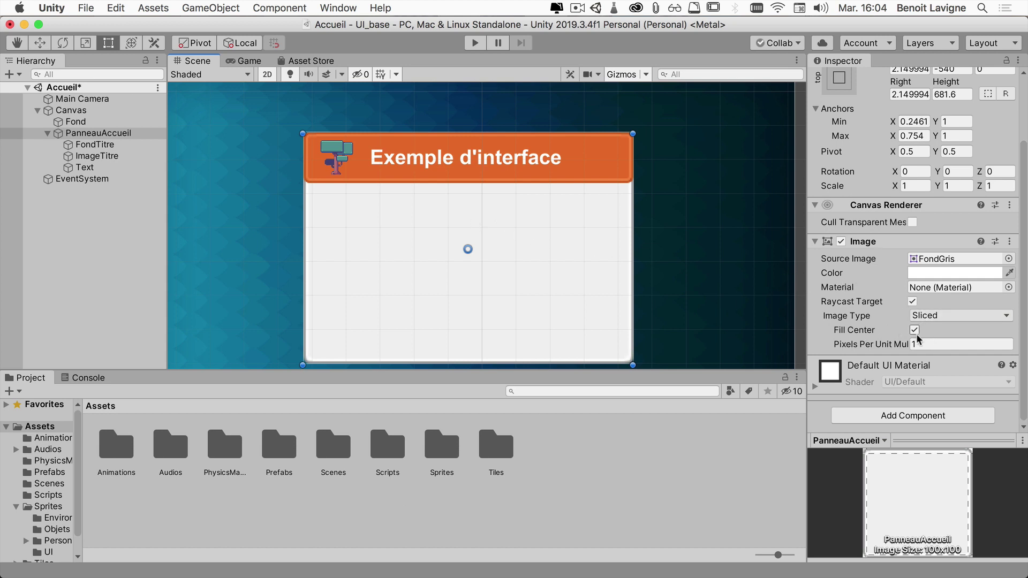
- Enable Best Fit on the title text with a minimum size of 40 and a maximum size of 60
{"action": "left_click", "coordinate": [85, 168]}
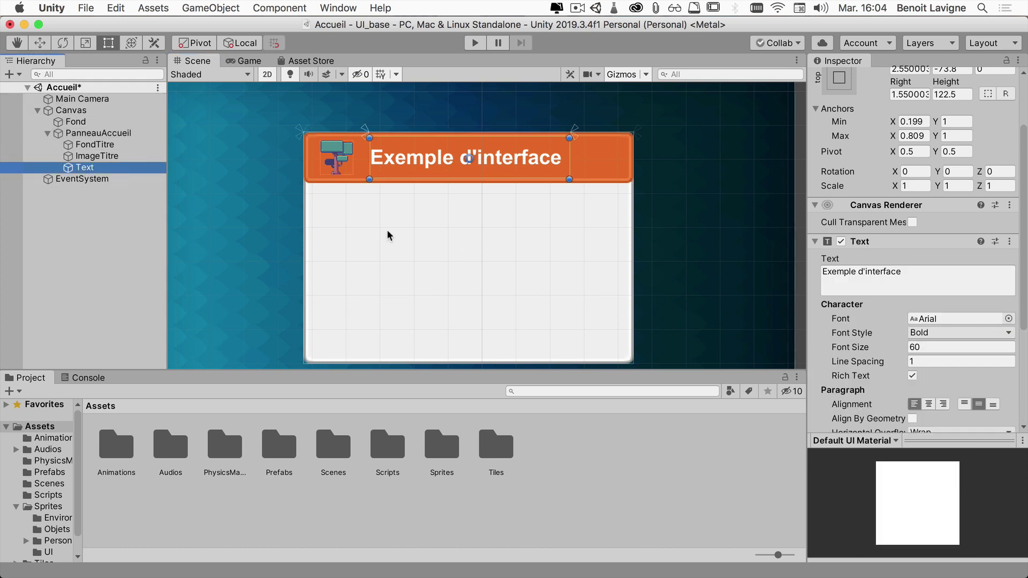
{"action": "scroll", "coordinate": [920, 413], "scroll_direction": "down", "scroll_amount": 5}
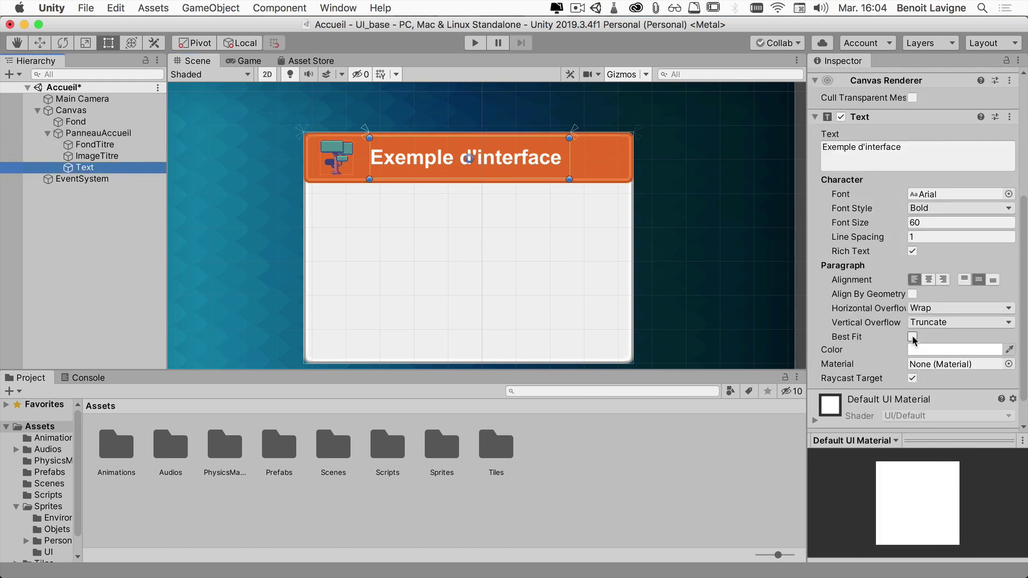
{"action": "left_click", "coordinate": [912, 337]}
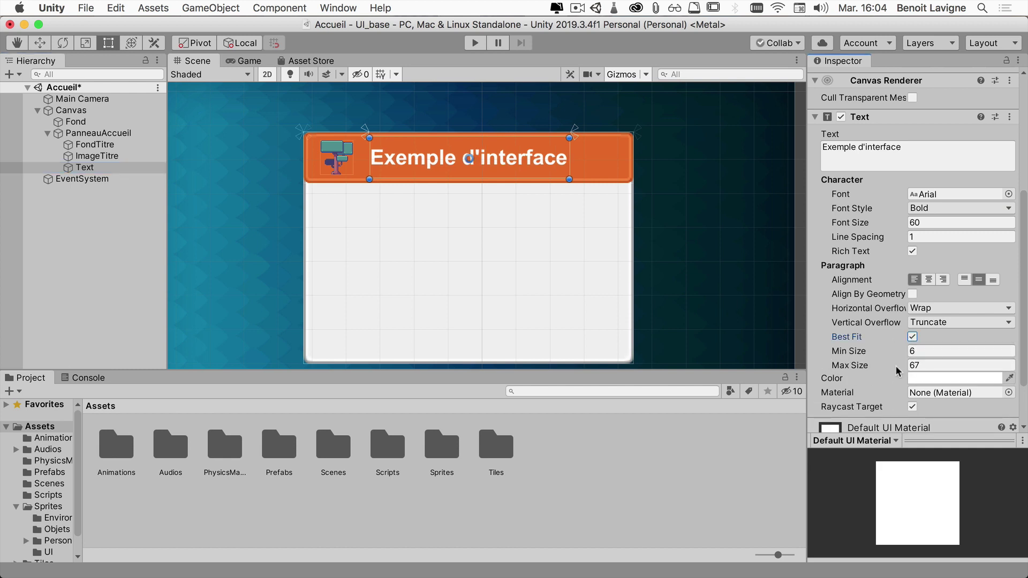
{"action": "left_click", "coordinate": [916, 222]}
{"action": "key", "text": "Return"}
{"action": "left_click", "coordinate": [920, 365]}
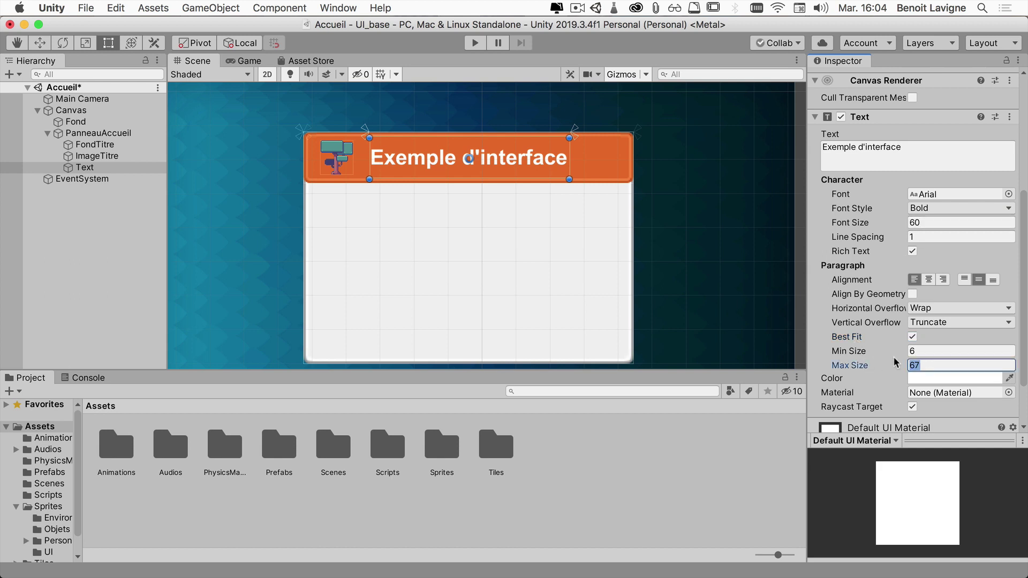
{"action": "type", "text": "60"}
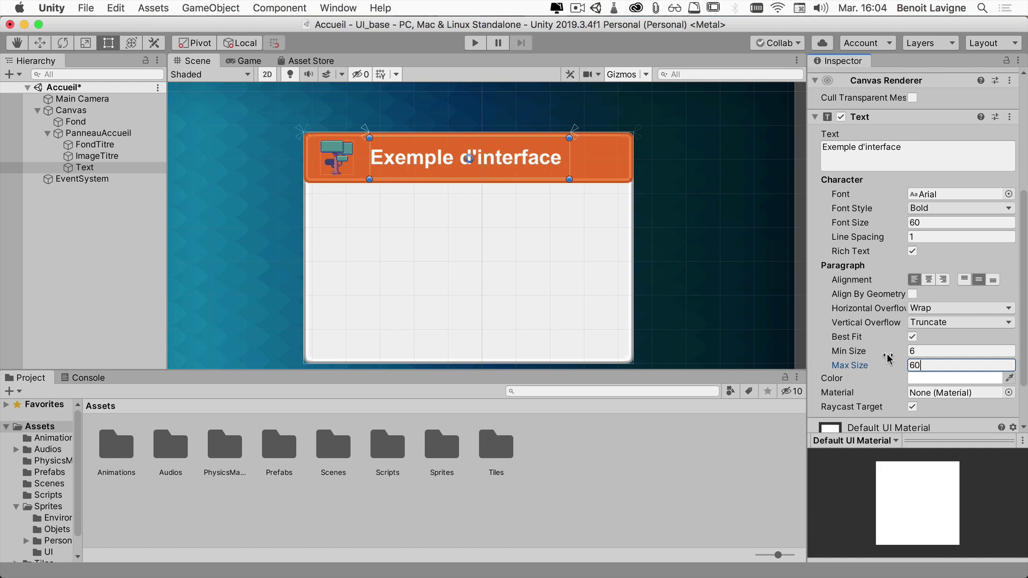
{"action": "left_click", "coordinate": [891, 350]}
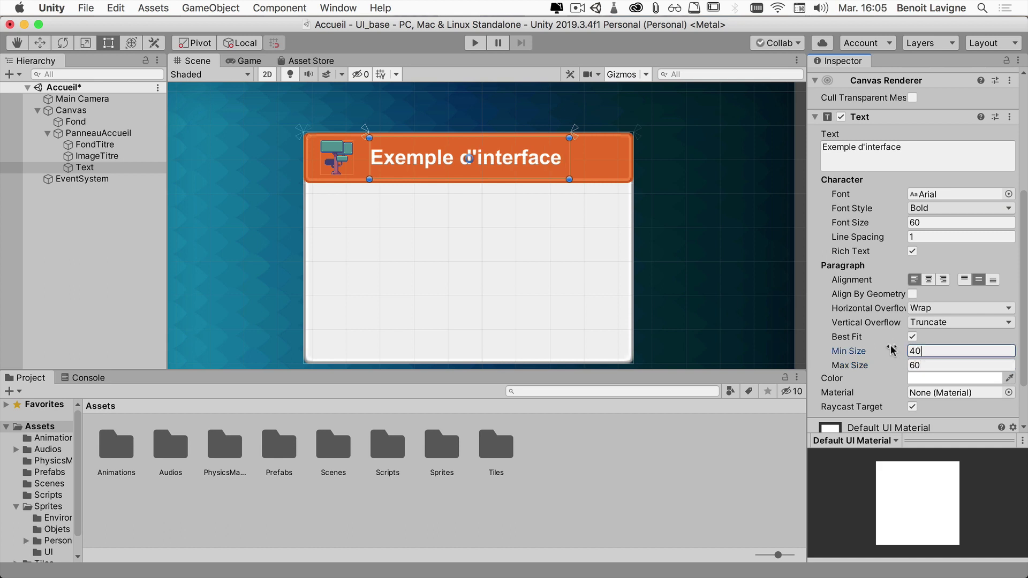
{"action": "type", "text": "40"}
{"action": "left_click", "coordinate": [926, 366]}
- Select PanneauAccueil and resize the parent canvas in preview to check the title's Best Fit behaviour
{"action": "scroll", "coordinate": [517, 213], "scroll_direction": "down", "scroll_amount": 3}
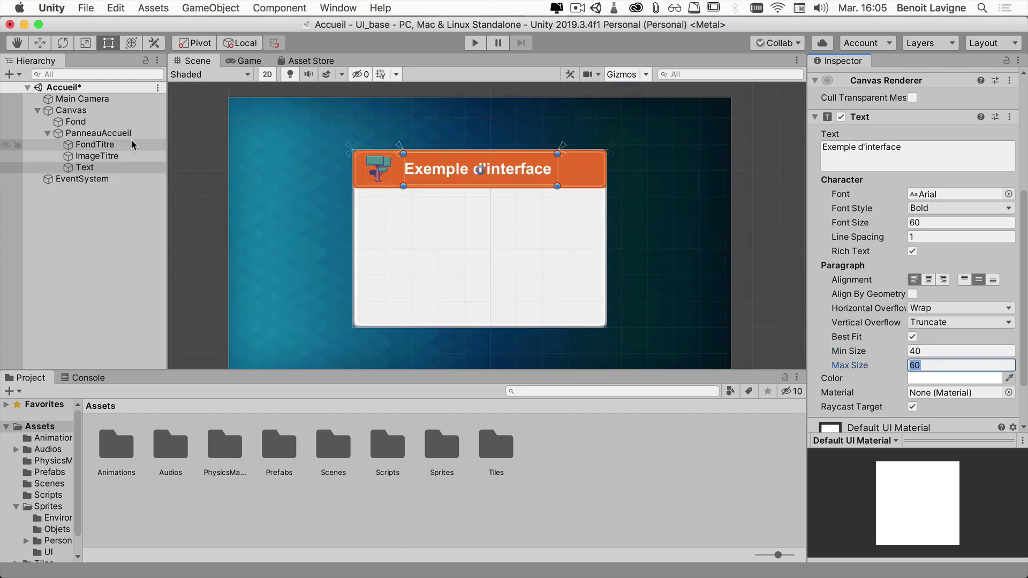
{"action": "left_click", "coordinate": [107, 133]}
{"action": "left_click_drag", "start_coordinate": [730, 199], "coordinate": [729, 266]}
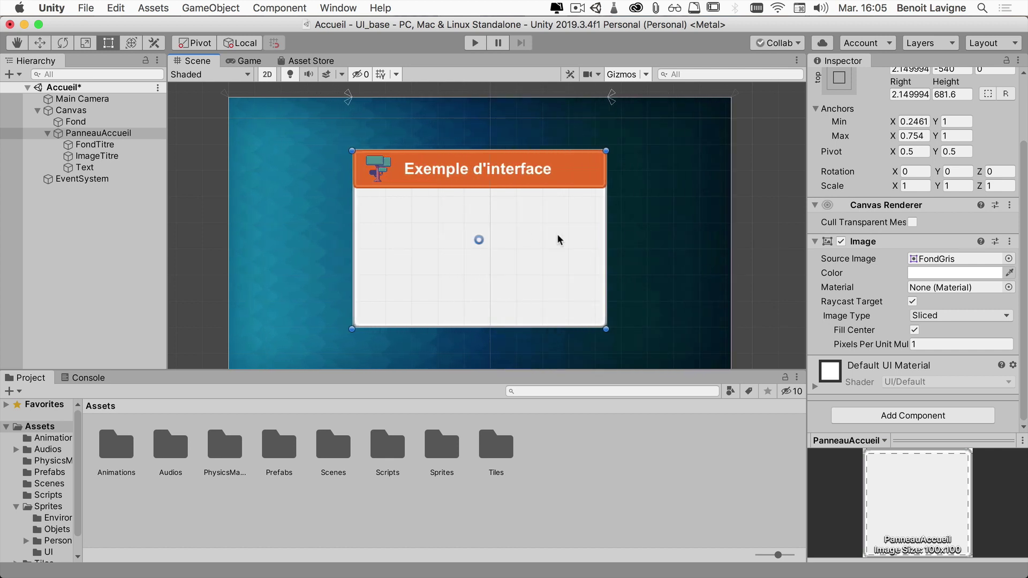
- Move the title's left anchor to the left edge of PanneauAccueil, at Min X 0
{"action": "left_click", "coordinate": [71, 169]}
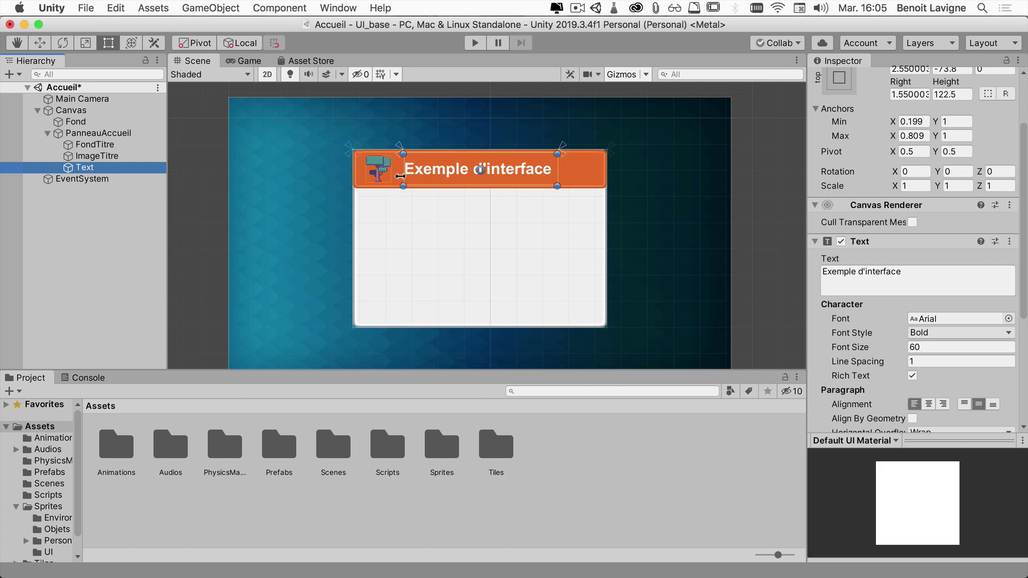
{"action": "scroll", "coordinate": [402, 172], "scroll_direction": "up", "scroll_amount": 5}
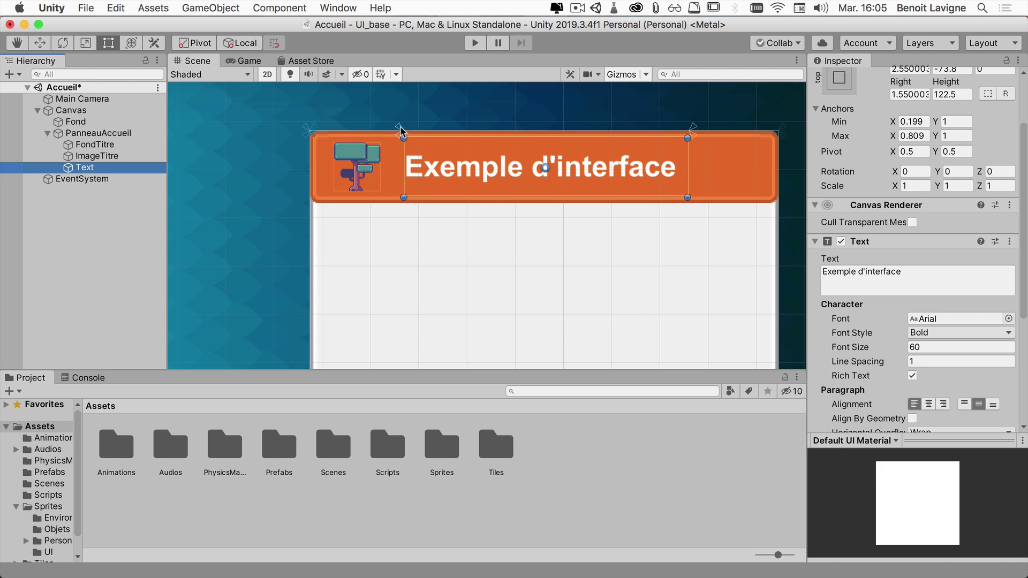
{"action": "left_click_drag", "start_coordinate": [400, 131], "coordinate": [305, 129]}
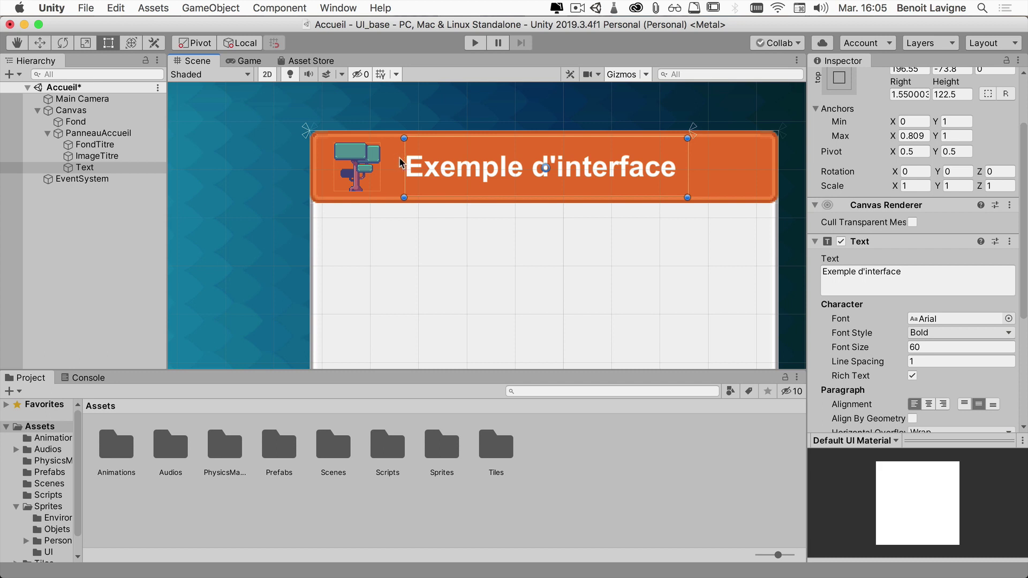
- Preview resizing the canvas with PanneauAccueil selected to examine the effect of the title's new left anchor
{"action": "scroll", "coordinate": [462, 160], "scroll_direction": "down", "scroll_amount": 3}
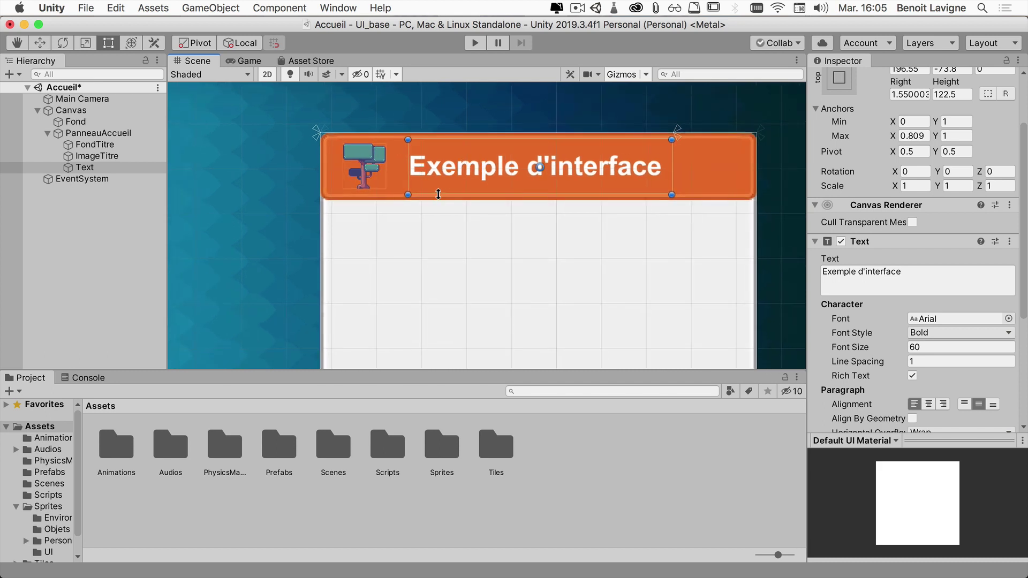
{"action": "scroll", "coordinate": [490, 187], "scroll_direction": "down", "scroll_amount": 5}
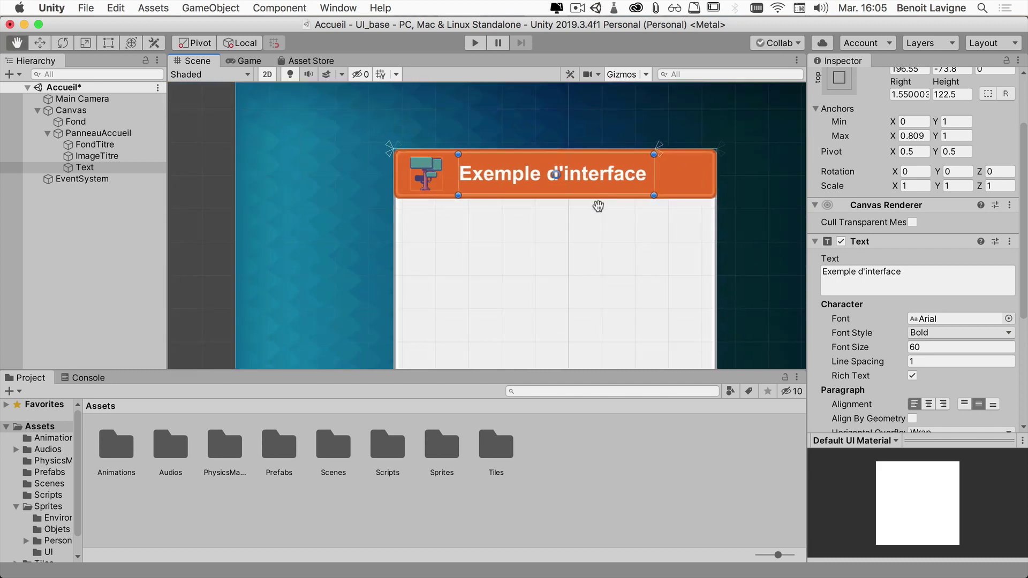
{"action": "middle_click_drag", "start_coordinate": [599, 207], "coordinate": [528, 208]}
{"action": "scroll", "coordinate": [528, 208], "scroll_direction": "down", "scroll_amount": 1}
{"action": "left_click", "coordinate": [90, 133]}
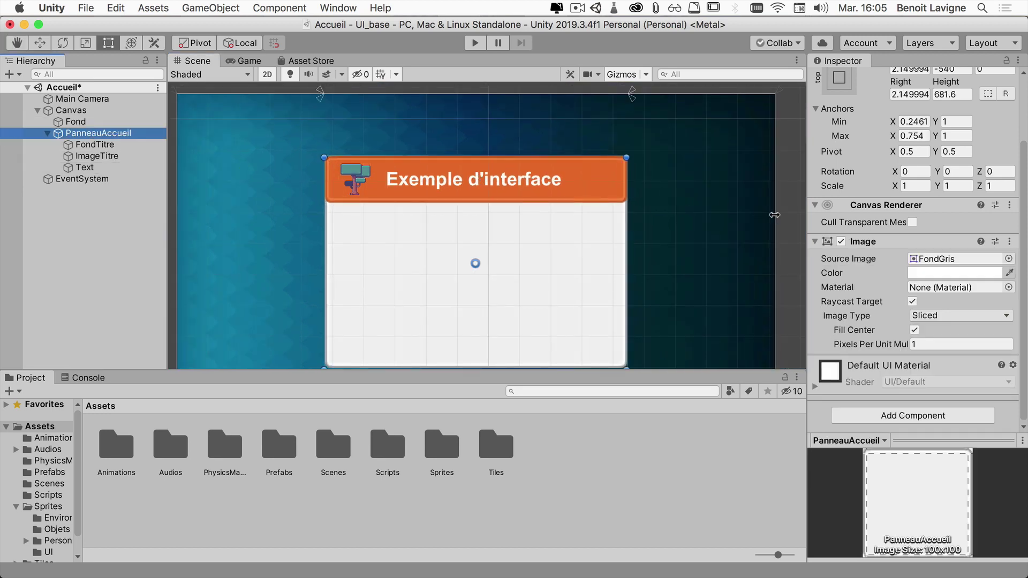
{"action": "left_click_drag", "start_coordinate": [774, 214], "coordinate": [775, 257]}
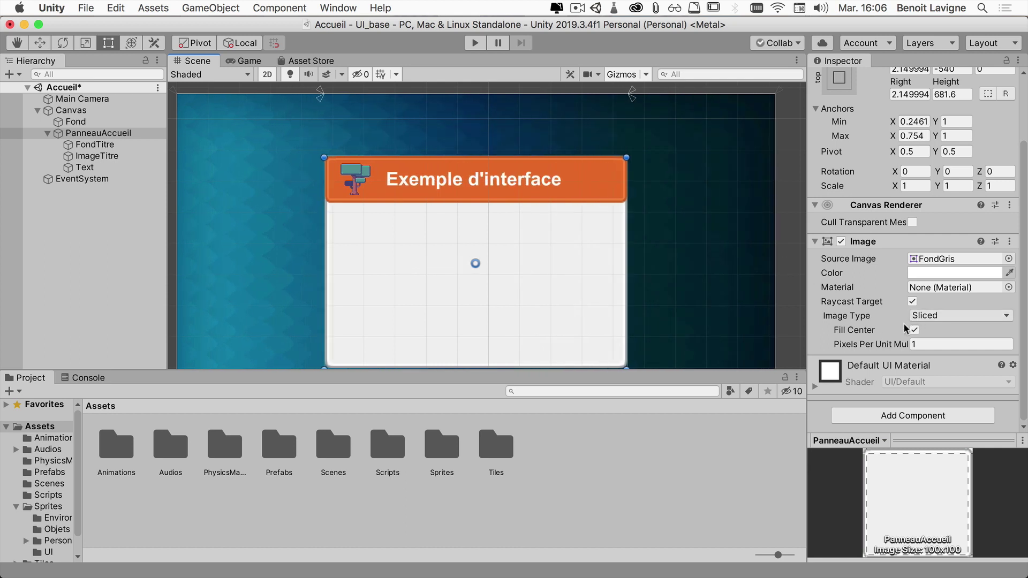
- Widen the title's text box slightly to the right and move its right anchor out to match
{"action": "left_click", "coordinate": [91, 167]}
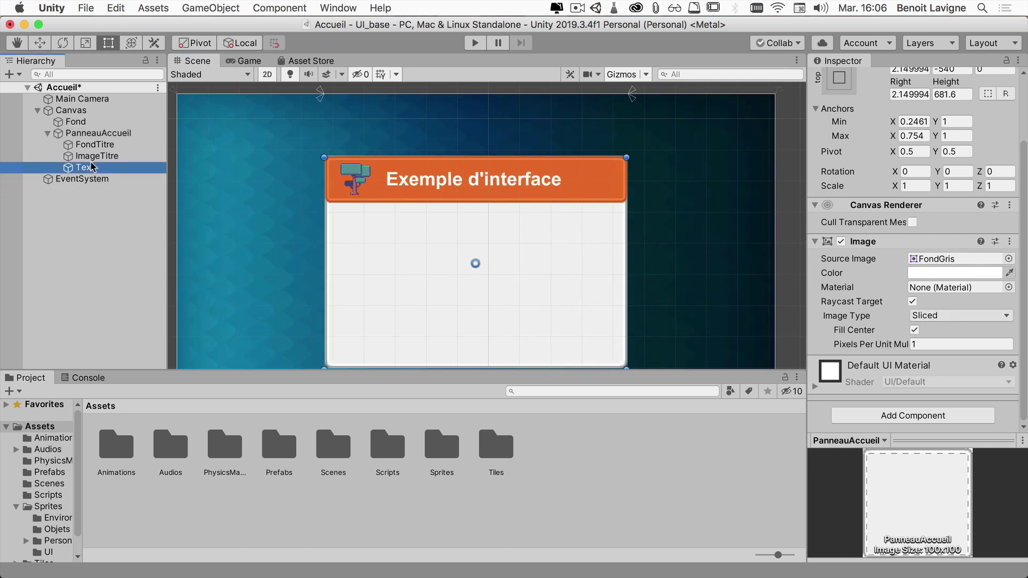
{"action": "scroll", "coordinate": [893, 389], "scroll_direction": "down", "scroll_amount": 5}
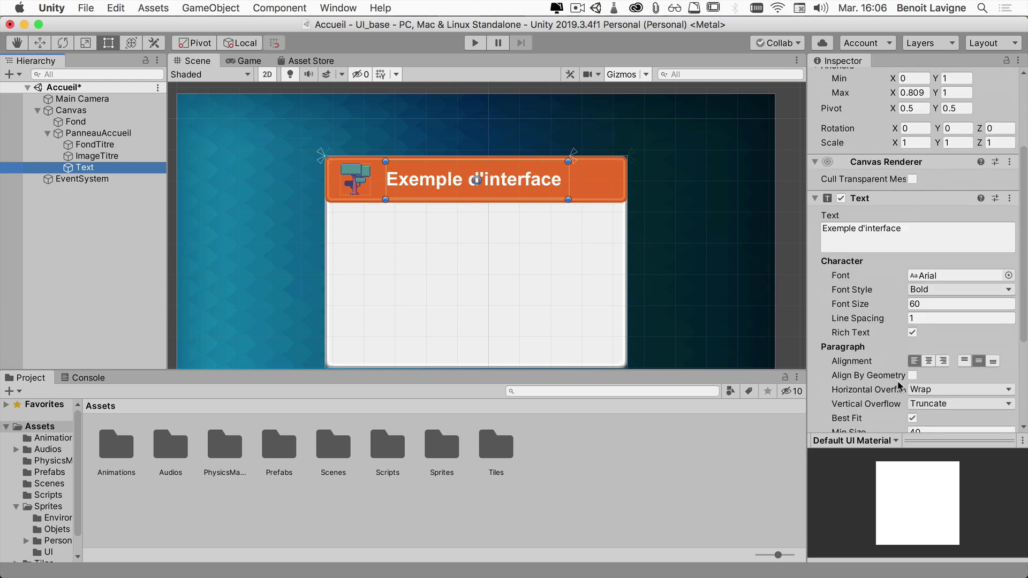
{"action": "left_click", "coordinate": [920, 341]}
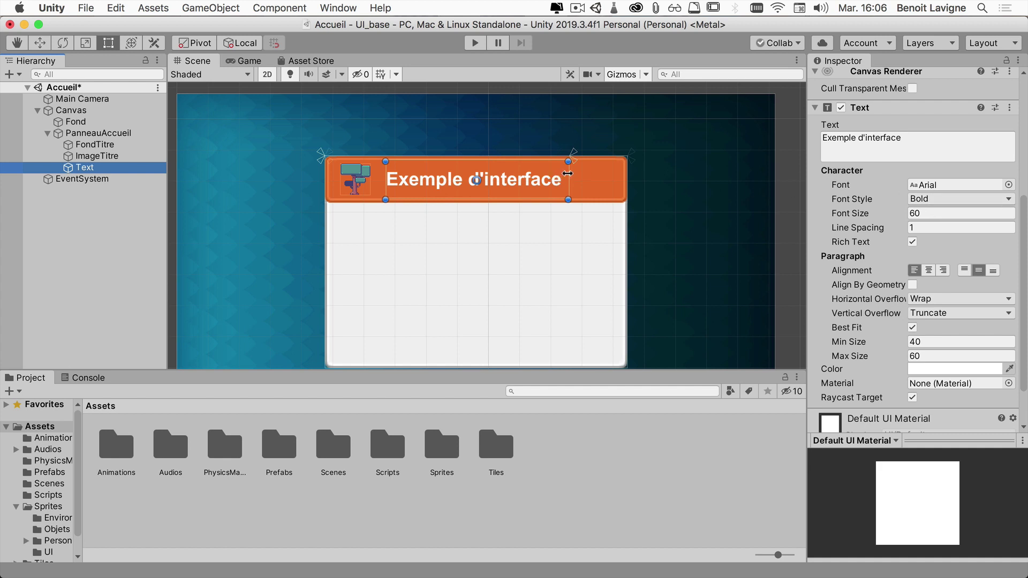
{"action": "mouse_move", "coordinate": [567, 173]}
{"action": "left_mouse_down"}
{"action": "mouse_move", "coordinate": [585, 175]}
{"action": "mouse_move", "coordinate": [584, 157]}
{"action": "left_mouse_up"}
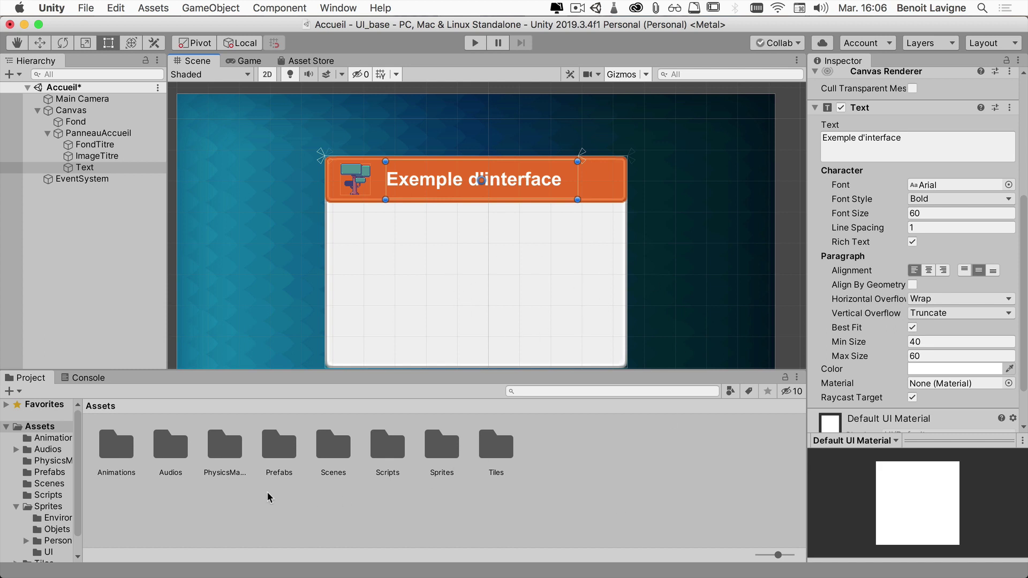
- Create a folder named Fonts in the project's Assets and open it
{"action": "left_click", "coordinate": [475, 506]}
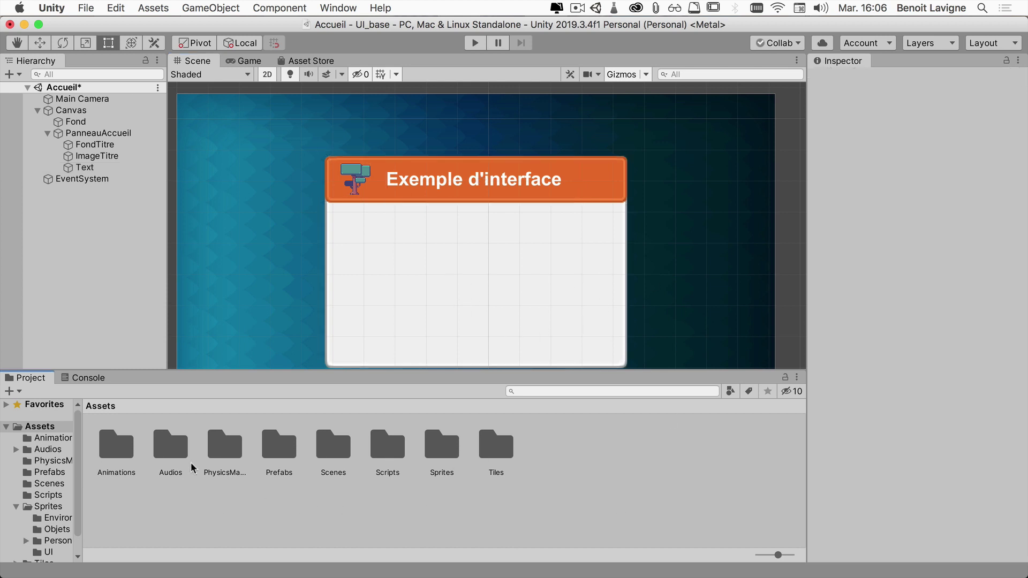
{"action": "right_click", "coordinate": [487, 498]}
{"action": "mouse_move", "coordinate": [585, 229]}
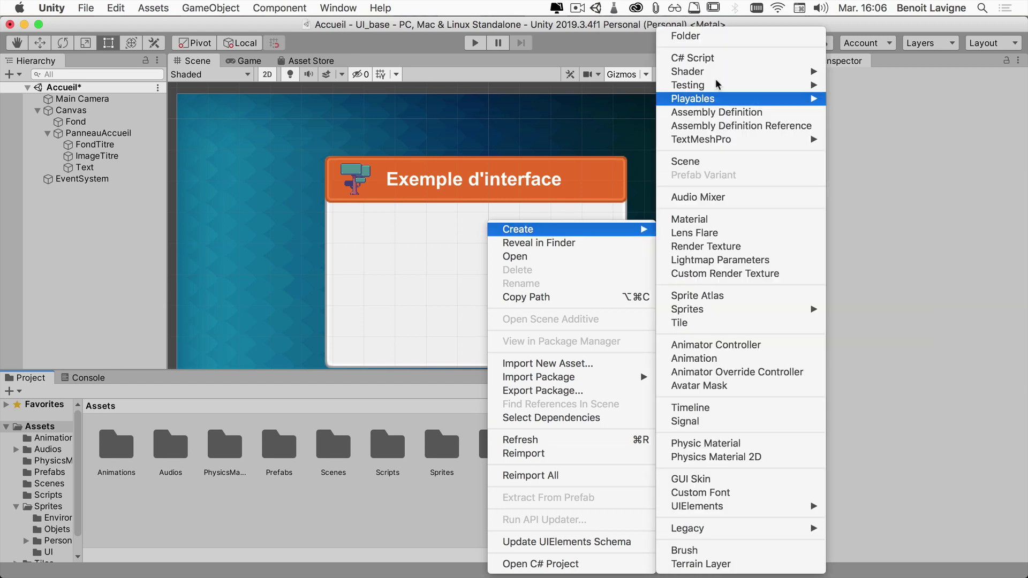
{"action": "left_click", "coordinate": [722, 35]}
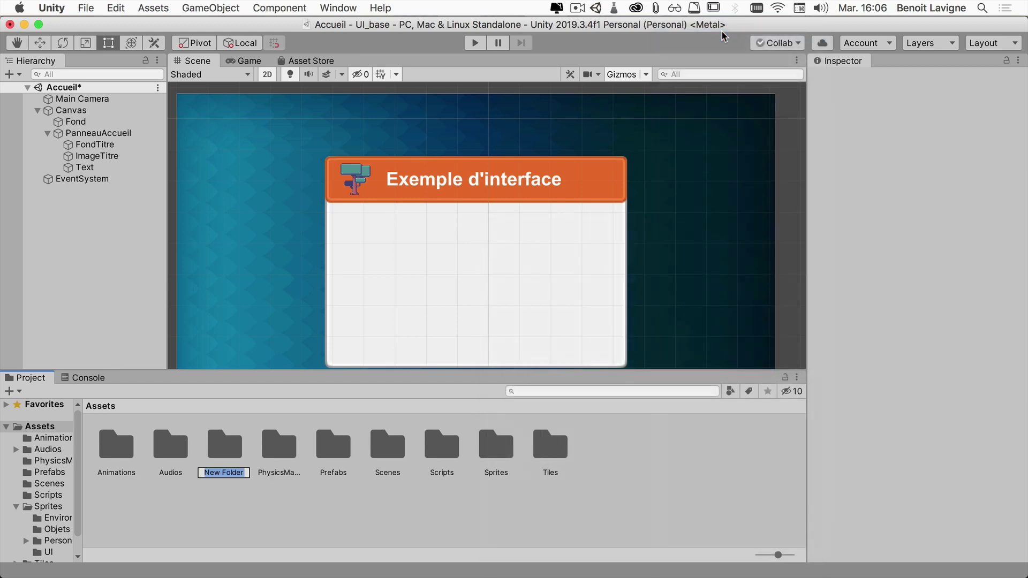
{"action": "type", "text": "Fonts"}
{"action": "key", "text": "Return"}
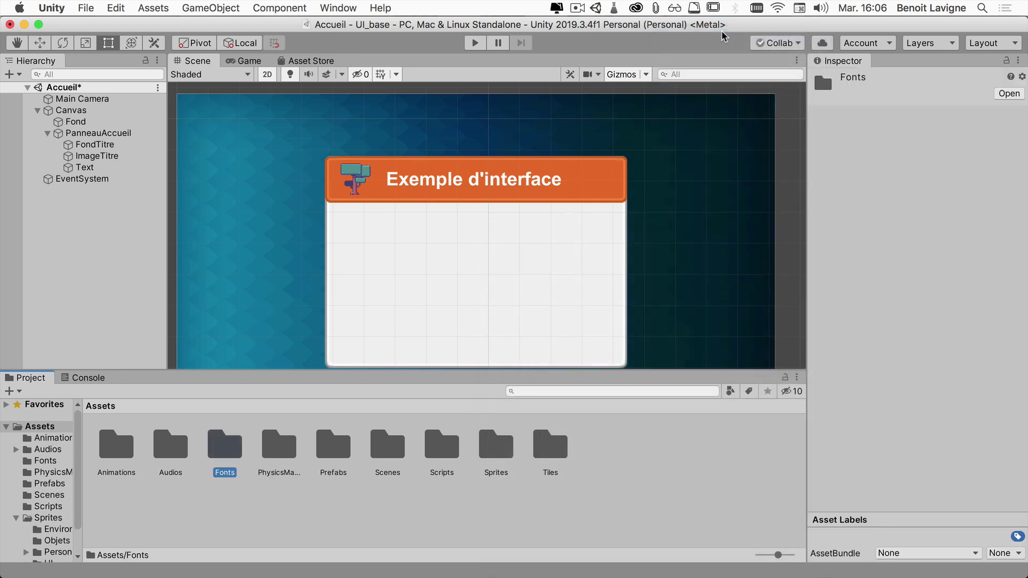
{"action": "double_click", "coordinate": [221, 454]}
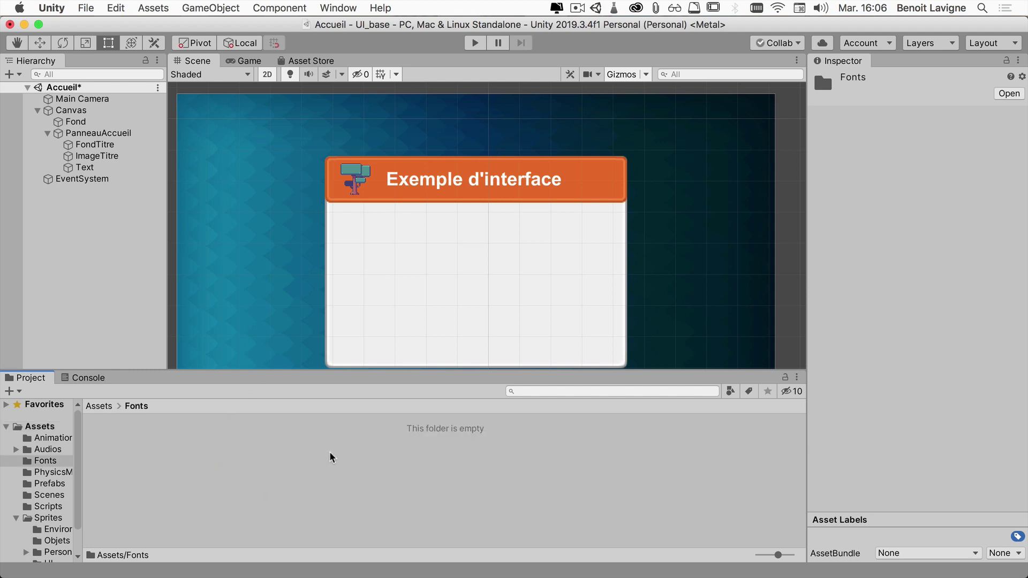
- Switch to Finder and import FiraCode-Medium.ttf from the static subfolder of Fira_Code into the Unity project's Fonts folder
{"action": "key", "text": "ctrl+Right"}
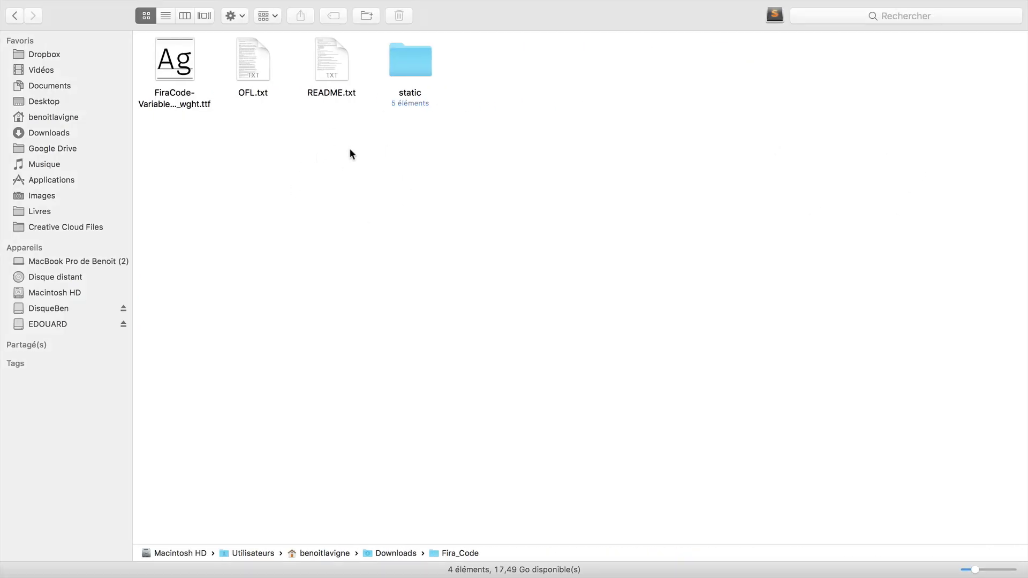
{"action": "double_click", "coordinate": [417, 73]}
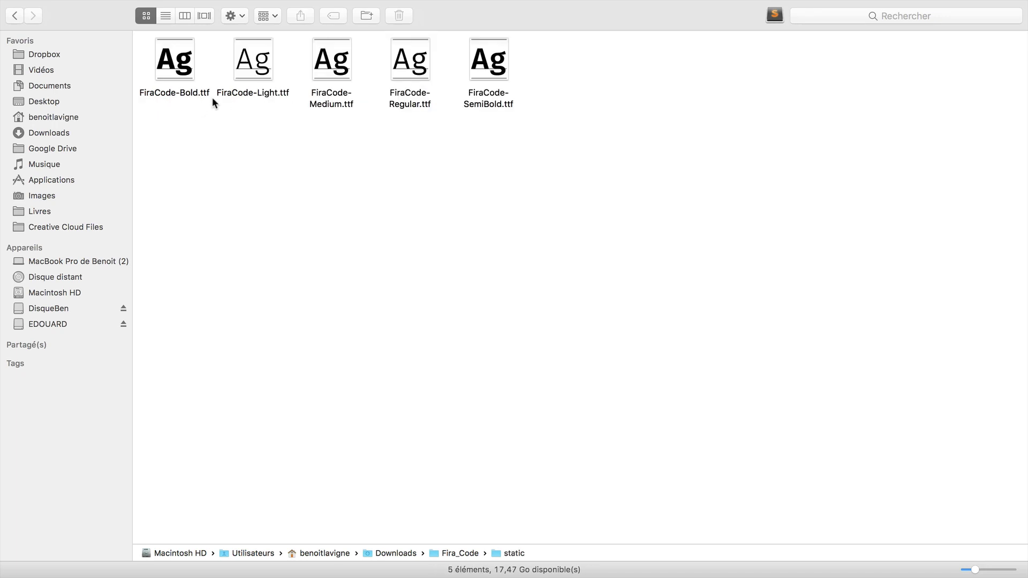
{"action": "left_click", "coordinate": [337, 72]}
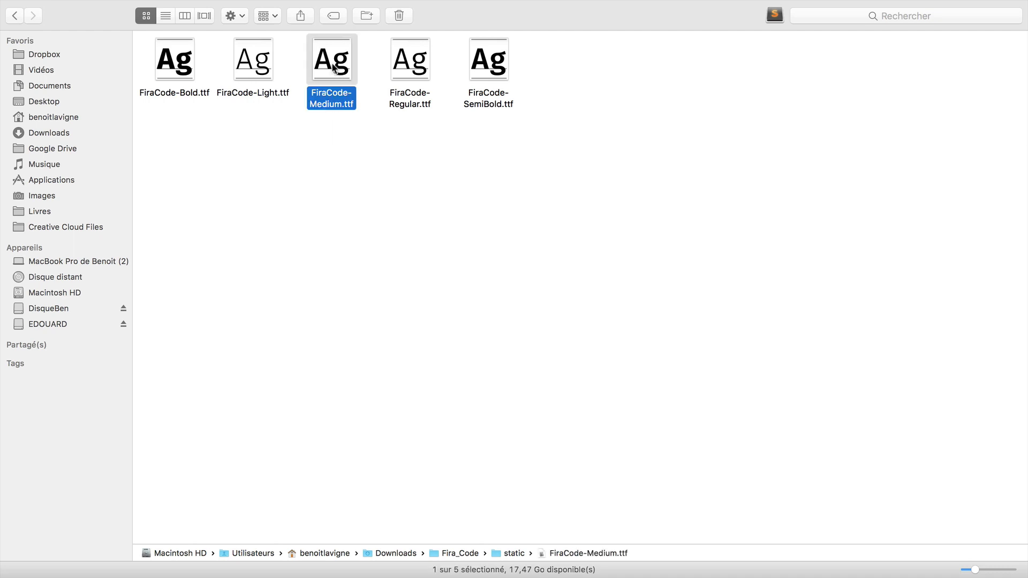
{"action": "left_click_drag", "start_coordinate": [337, 74], "coordinate": [176, 462]}
{"action": "key", "text": "super+Tab"}
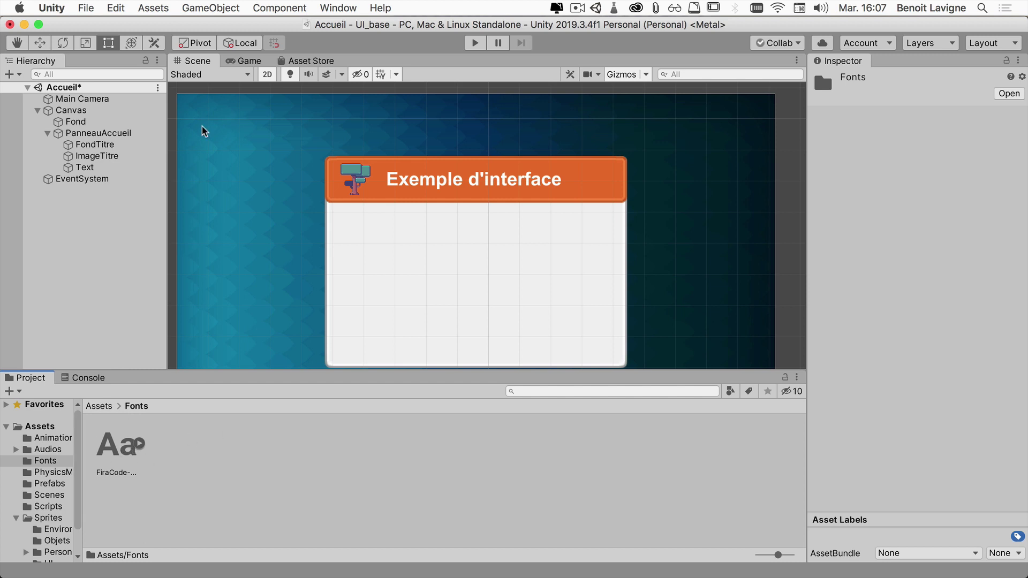
- Set the font of PanneauAccueil's title text to FiraCode-Medium and select the imported font asset in Fonts
{"action": "left_click", "coordinate": [73, 168]}
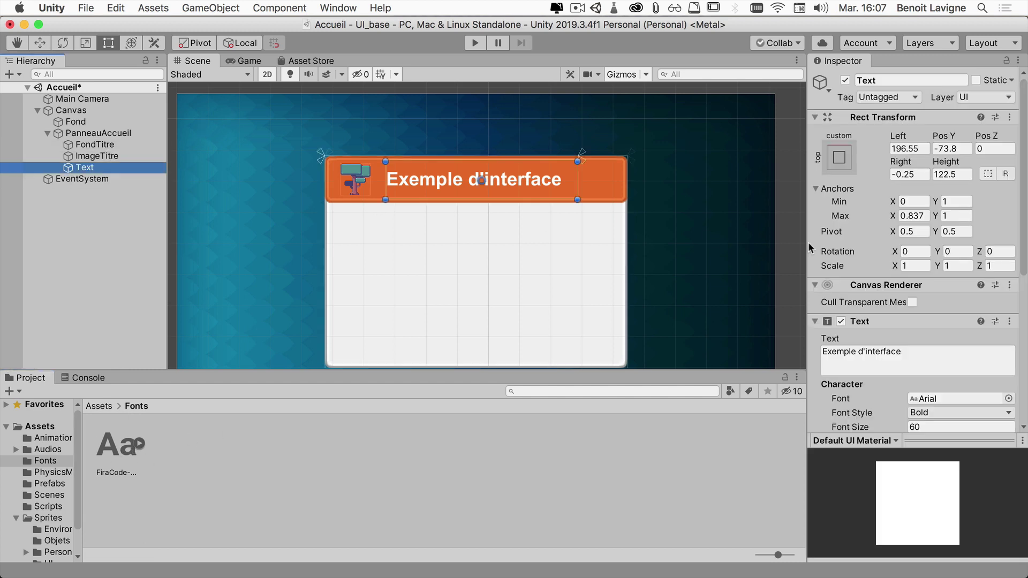
{"action": "scroll", "coordinate": [934, 348], "scroll_direction": "down", "scroll_amount": 3}
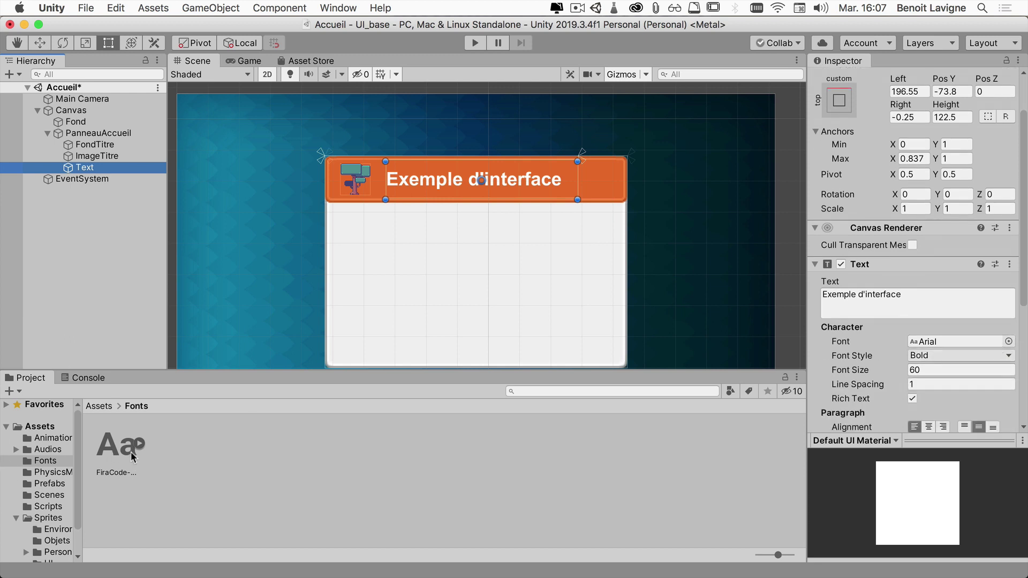
{"action": "left_click", "coordinate": [1009, 343]}
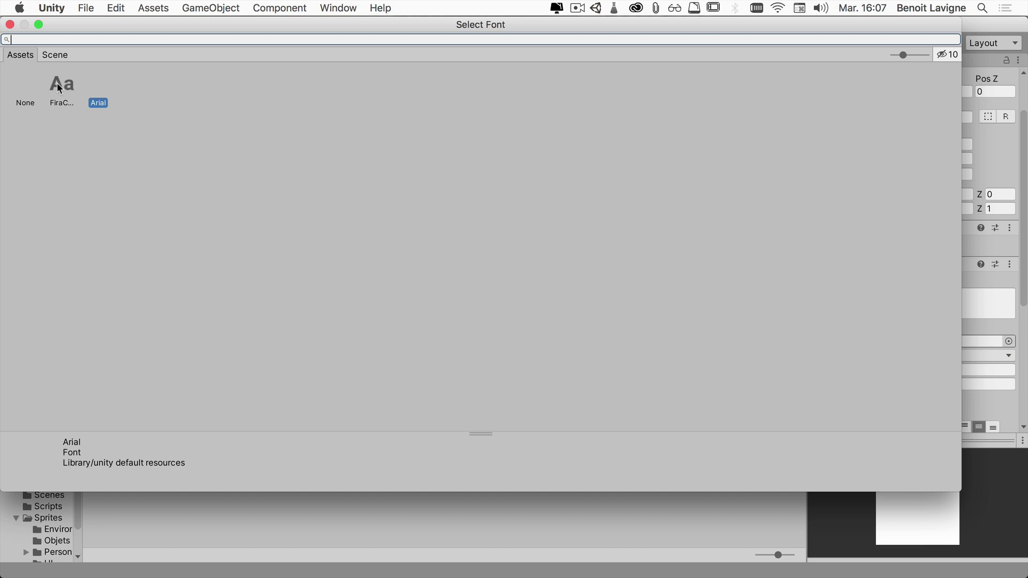
{"action": "left_click", "coordinate": [63, 98]}
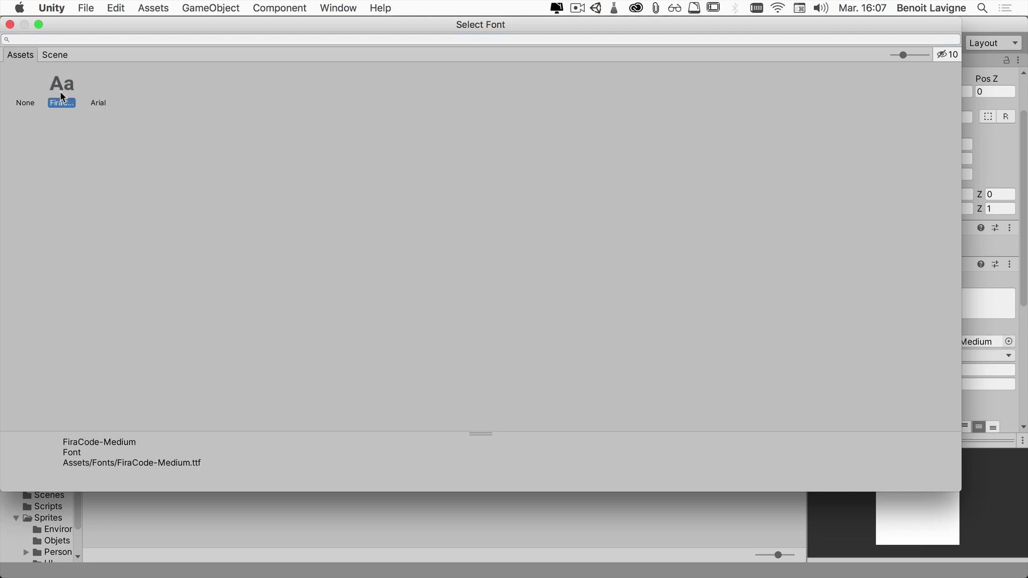
{"action": "left_click", "coordinate": [10, 25]}
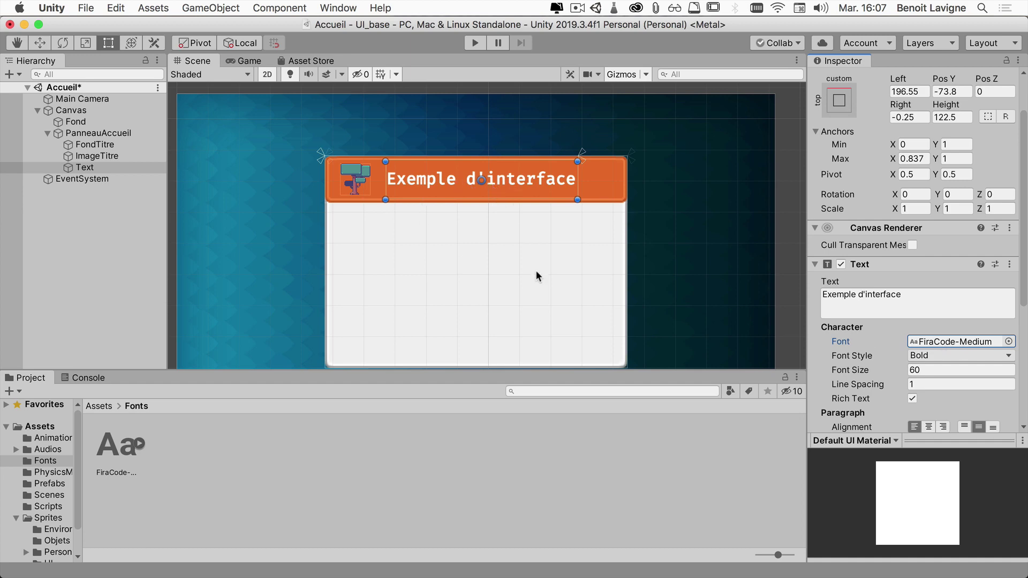
{"action": "scroll", "coordinate": [590, 268], "scroll_direction": "down", "scroll_amount": 1}
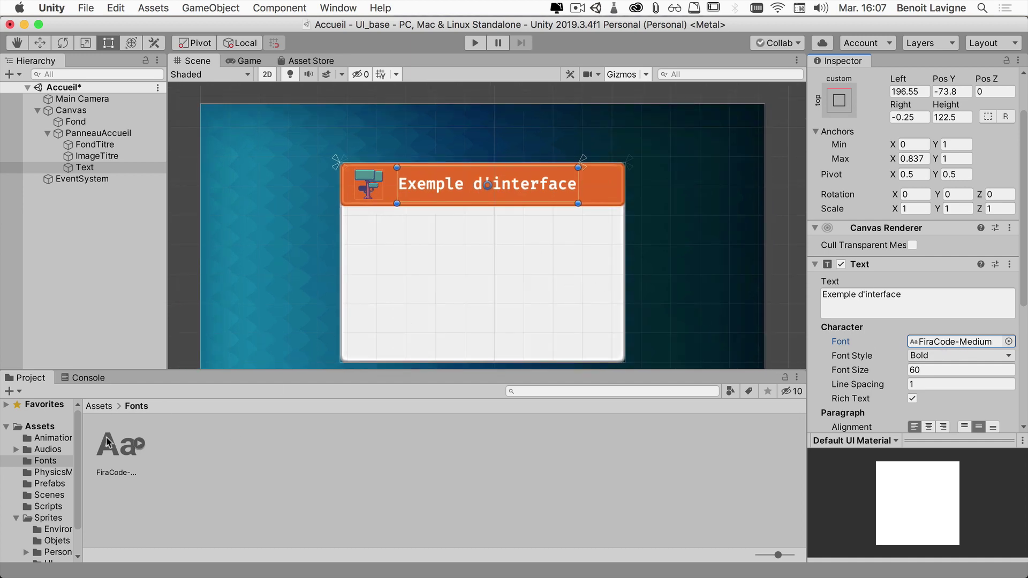
{"action": "left_click", "coordinate": [125, 456]}
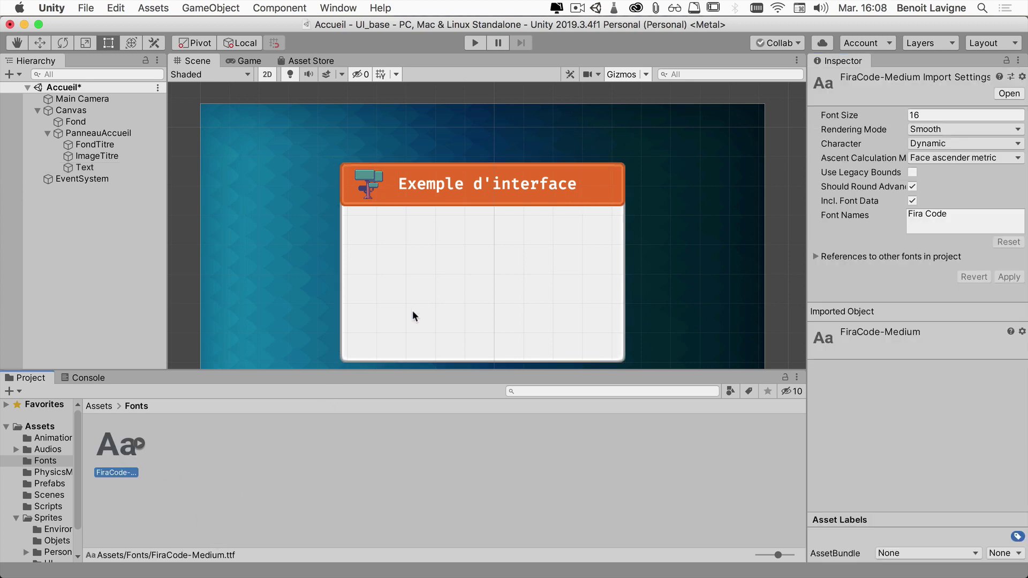
- Rename the Text object under PanneauAccueil to Titre and deselect it
{"action": "scroll", "coordinate": [480, 291], "scroll_direction": "down", "scroll_amount": 3}
{"action": "middle_click_drag", "start_coordinate": [481, 289], "coordinate": [458, 257]}
{"action": "scroll", "coordinate": [489, 258], "scroll_direction": "down", "scroll_amount": 2}
{"action": "scroll", "coordinate": [489, 258], "scroll_direction": "down", "scroll_amount": 1}
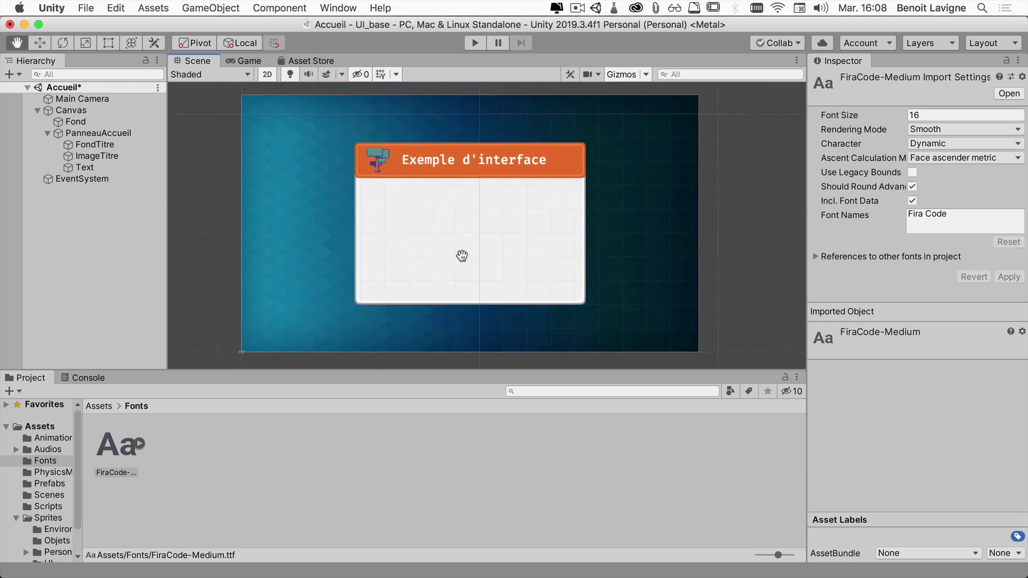
{"action": "key", "text": "t"}
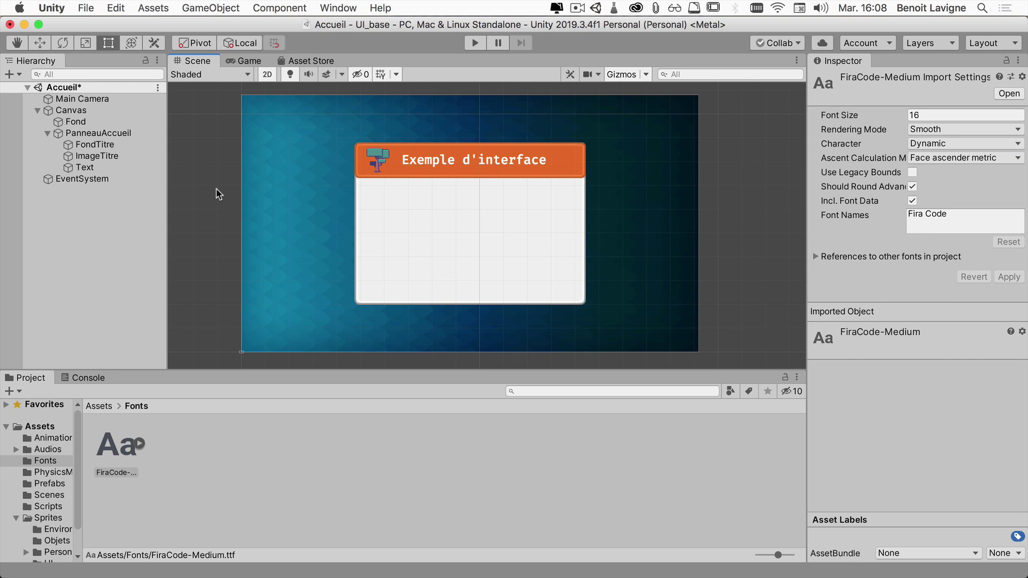
{"action": "left_click", "coordinate": [84, 168]}
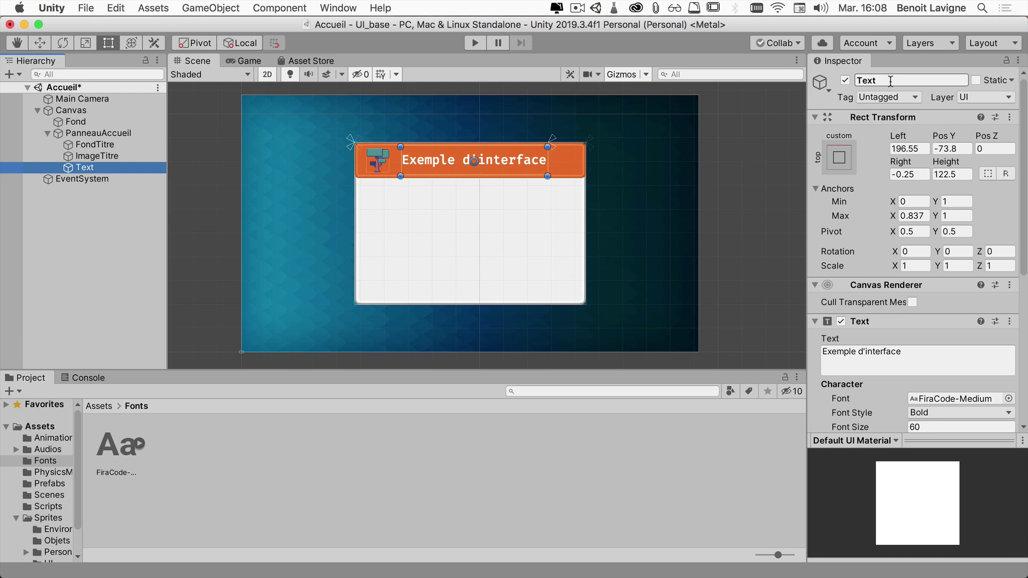
{"action": "left_click", "coordinate": [890, 80]}
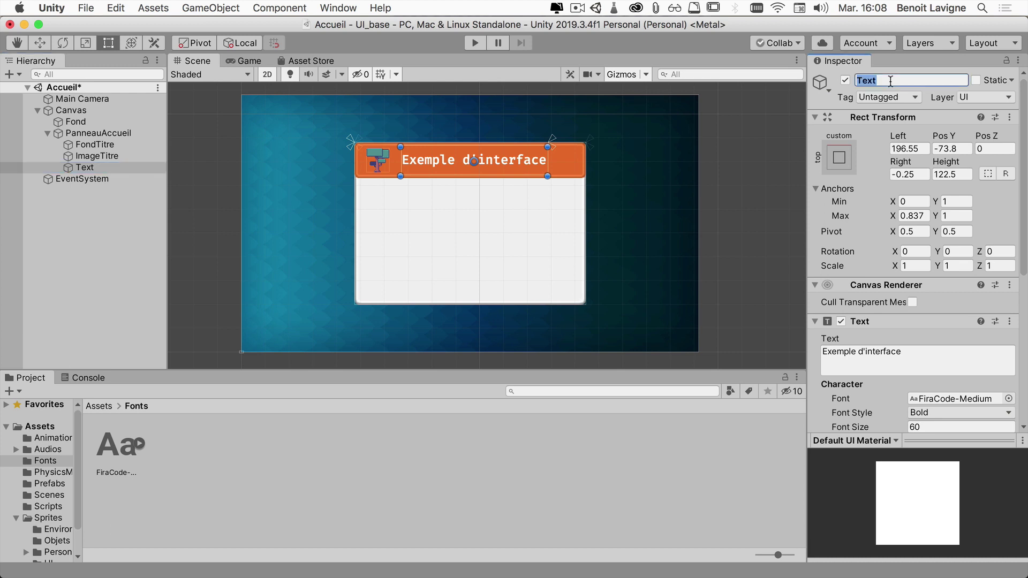
{"action": "type", "text": "Titre"}
{"action": "key", "text": "Return"}
{"action": "left_click", "coordinate": [732, 227]}
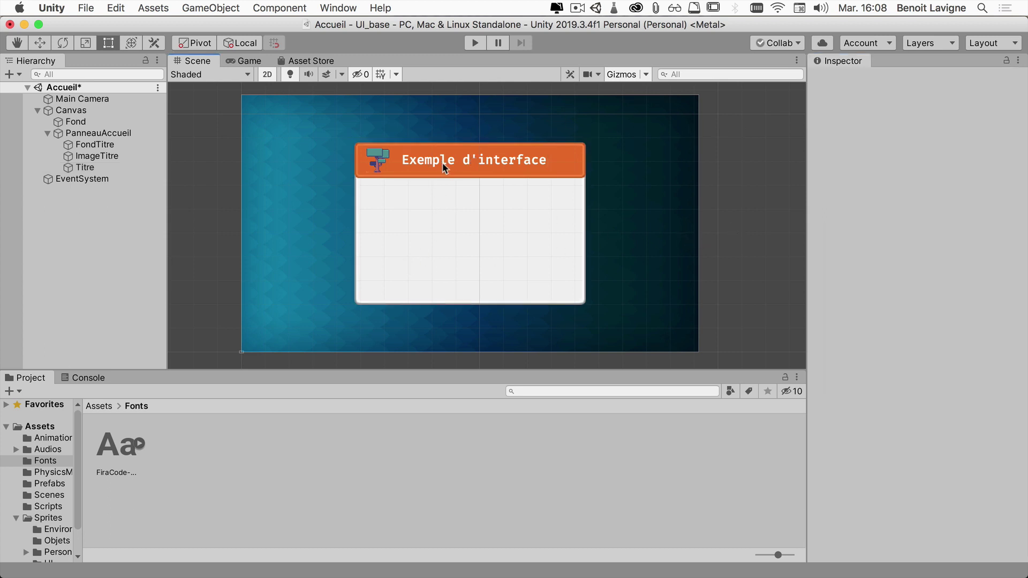